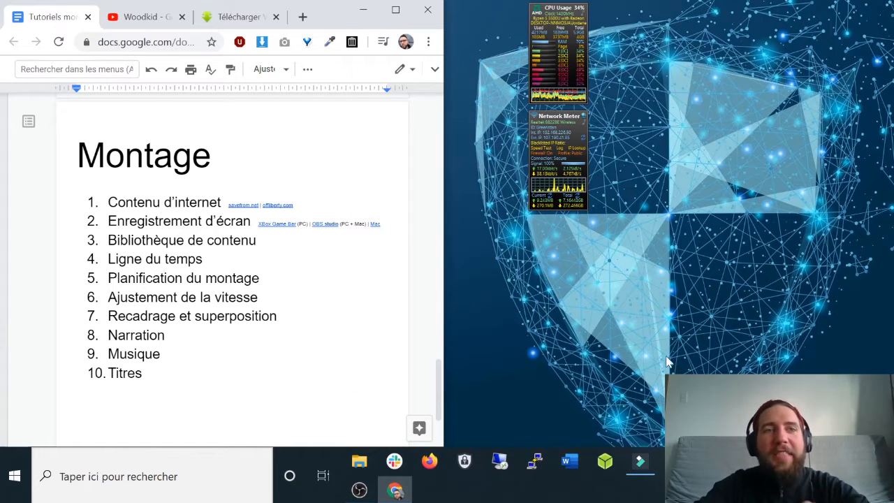
Replay the Woodkid – Goliath video from 0:54, pause at 0:57, and select its URL.
left_click(149, 21)
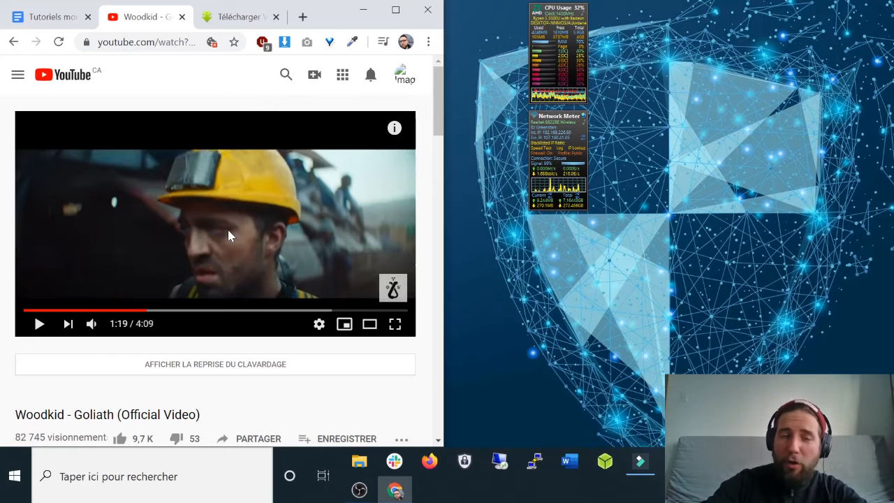
left_click(106, 309)
left_click(39, 324)
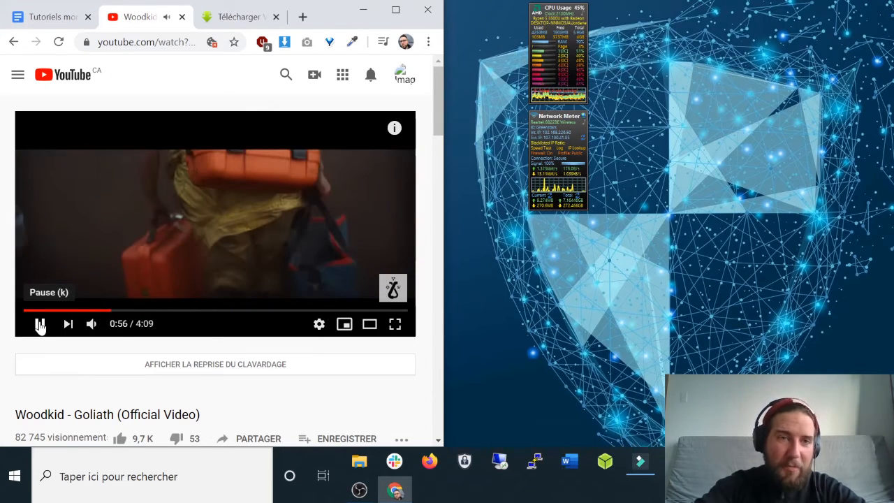
left_click(39, 324)
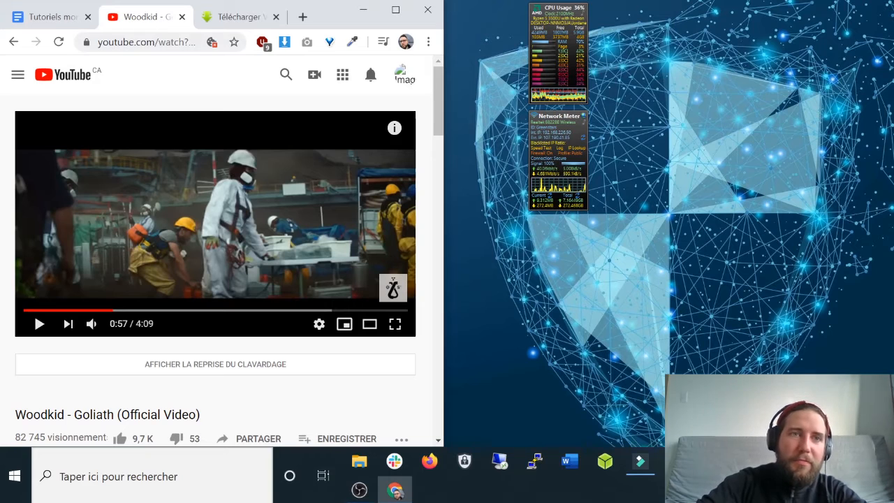
left_click(157, 44)
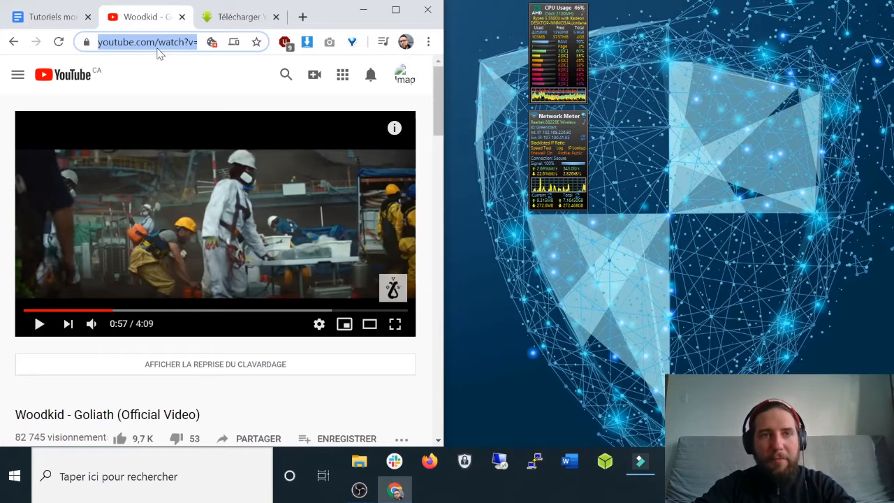
Paste the Woodkid – Goliath link into savefrom.net and fetch its download options.
left_click(237, 17)
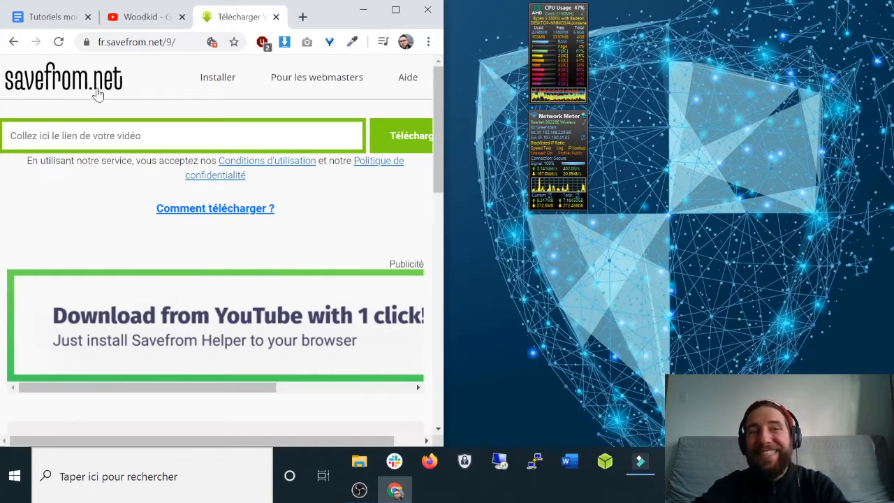
left_click(139, 136)
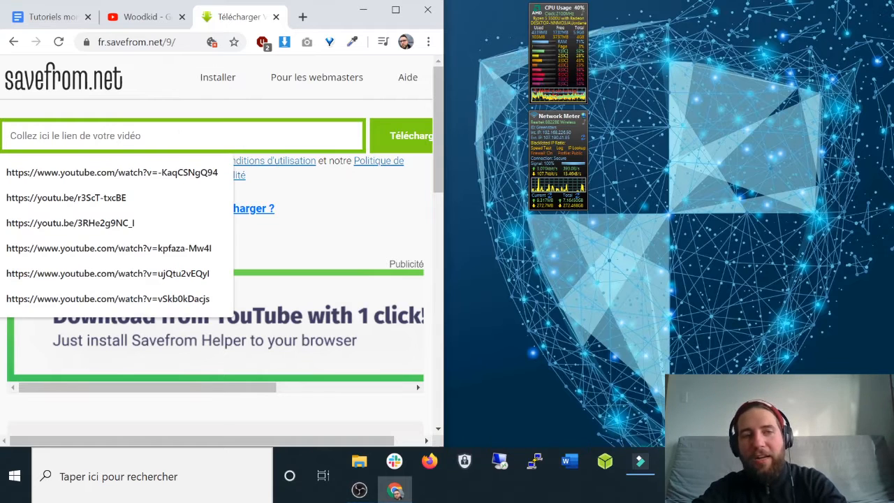
type("https://www.youtube.com/watch?v=5tEfYvY3bAg")
left_click(402, 142)
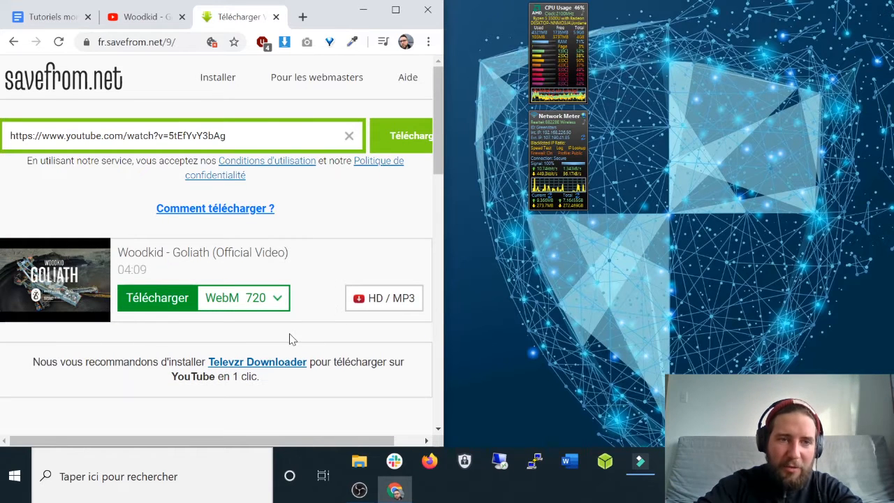
Expand the format list with Plus to reveal all formats, including MP4 1080.
left_click(277, 298)
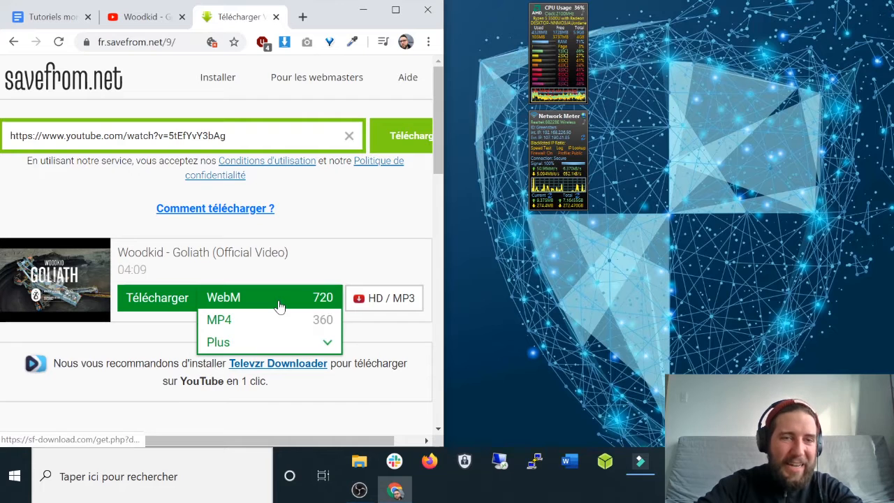
left_click(283, 342)
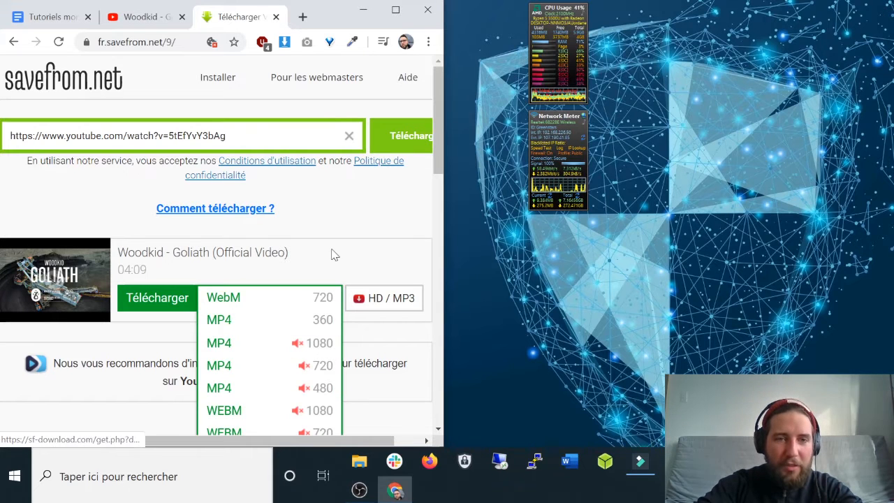
scroll(334, 254, "down", 5)
left_click_drag(441, 230, 451, 162)
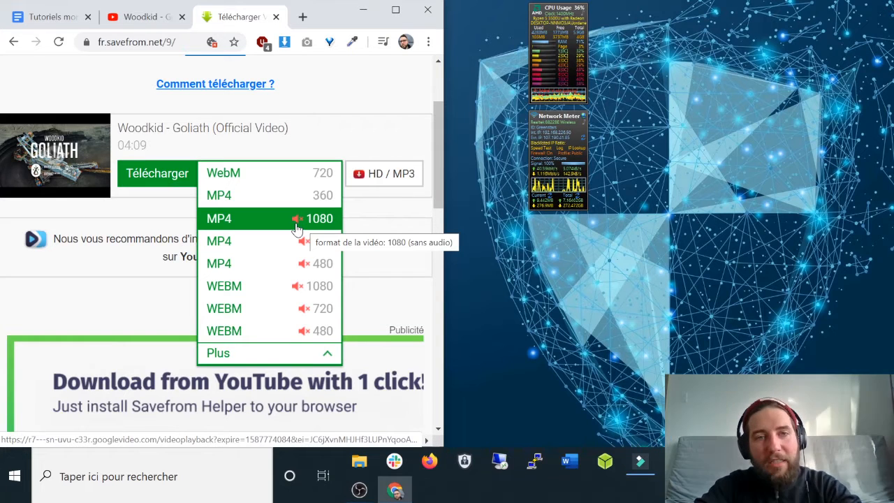
Open the MP4 1080 version, pause it, and bring up its save options.
left_click(331, 225)
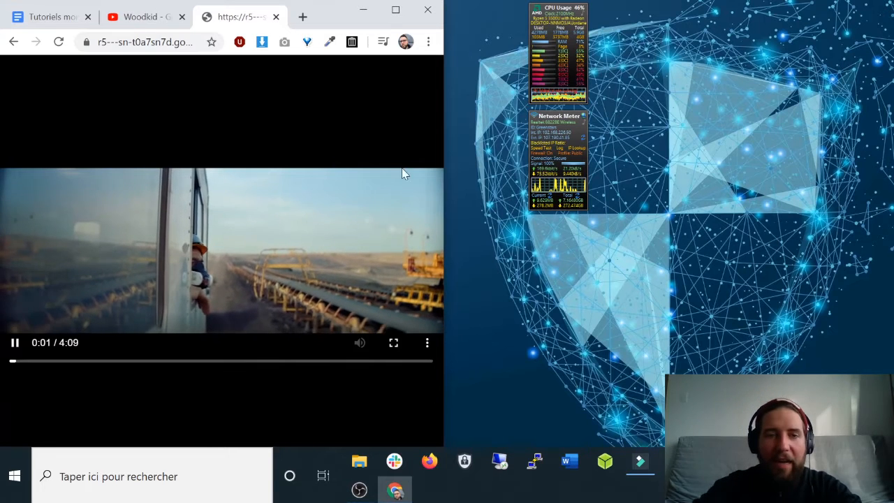
left_click(15, 342)
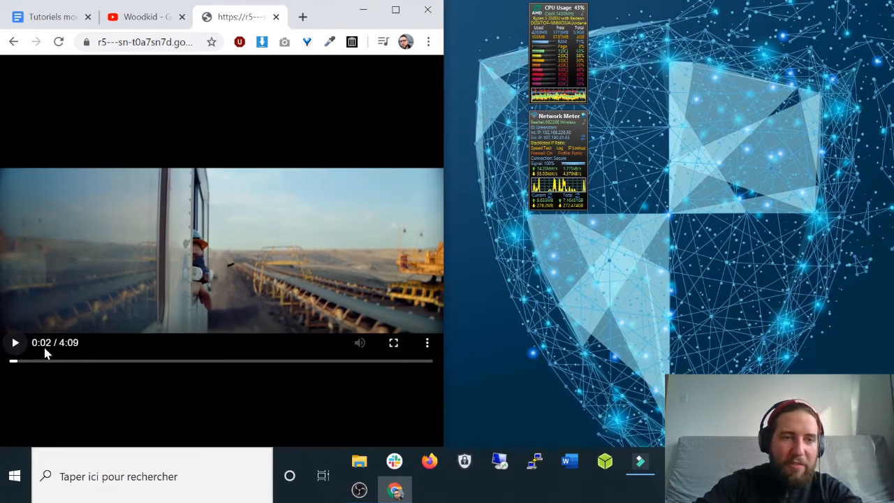
right_click(342, 219)
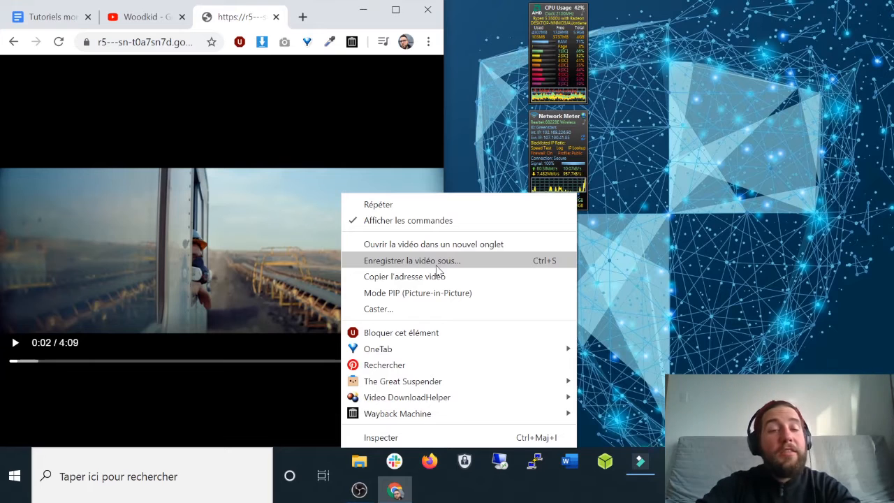
Close the video file and YouTube tabs, returning to the Tutoriels montage document.
left_click(276, 17)
left_click(276, 17)
left_click(276, 16)
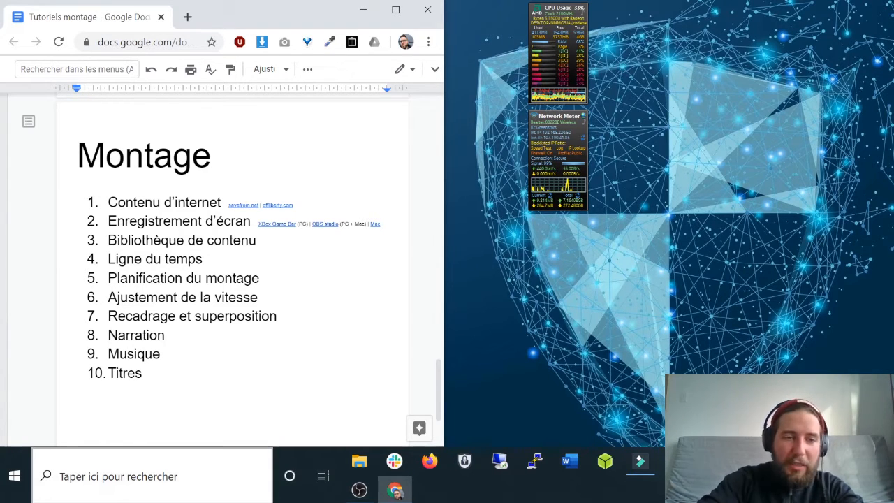
left_click(81, 479)
type("xbox")
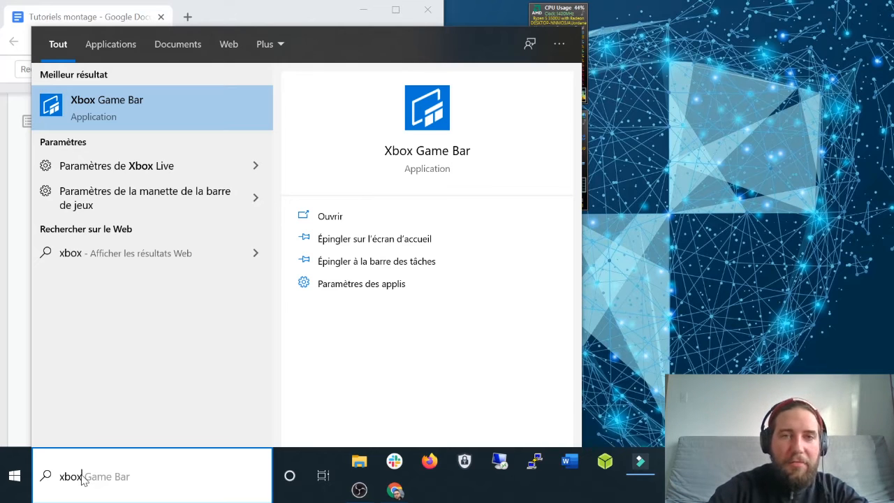
key("Escape")
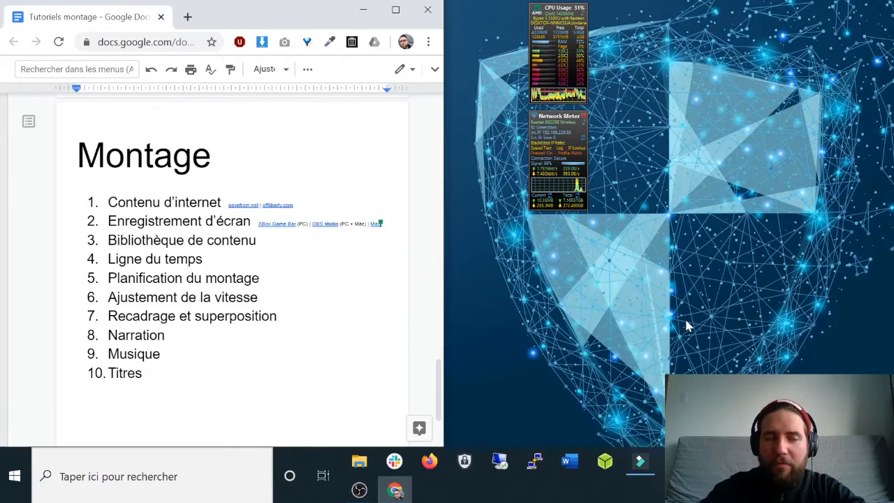
Bring the Filmora9 project with its four zoom clips on track 2 to the front.
left_click(641, 463)
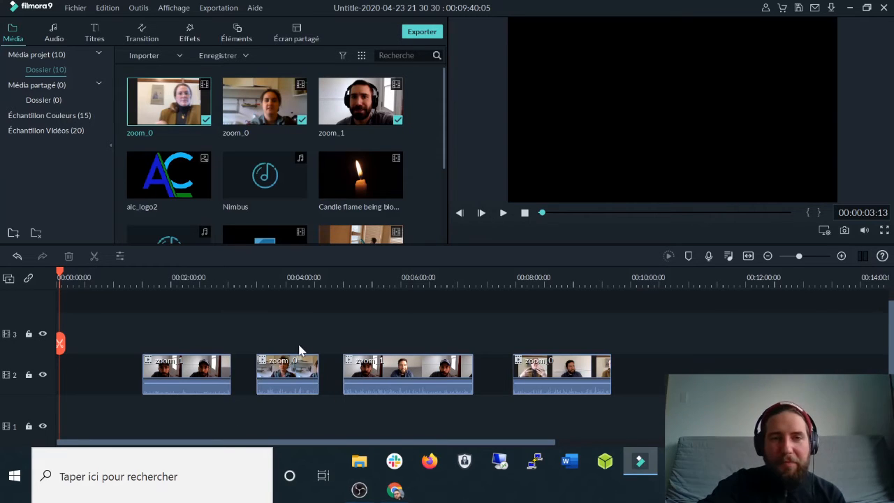
Trim the end of the third zoom_1 clip and split it at 06:03.
left_click(407, 369)
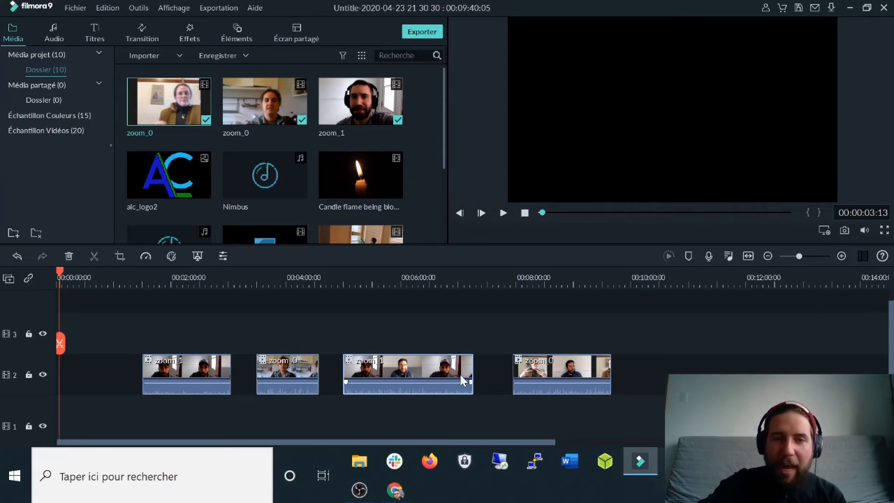
mouse_move(471, 370)
left_mouse_down()
mouse_move(444, 371)
mouse_move(479, 373)
mouse_move(467, 375)
left_mouse_up()
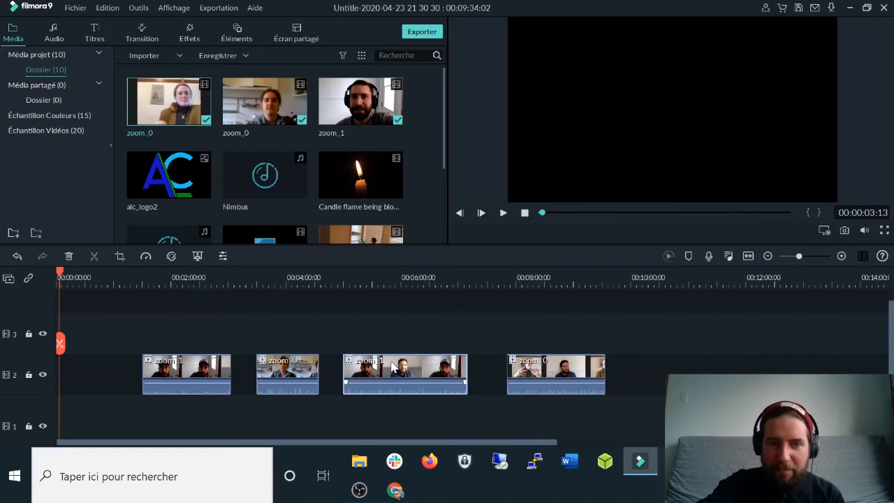
left_click(414, 277)
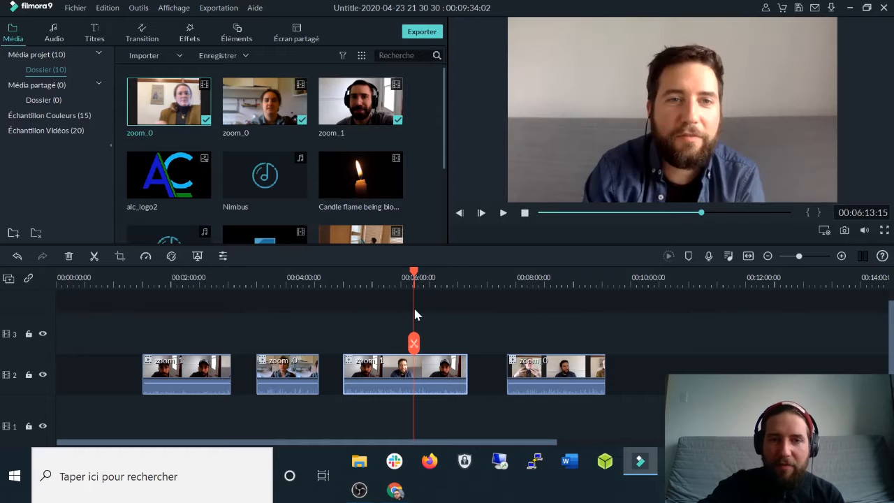
mouse_move(413, 272)
left_mouse_down()
mouse_move(383, 272)
mouse_move(405, 272)
left_mouse_up()
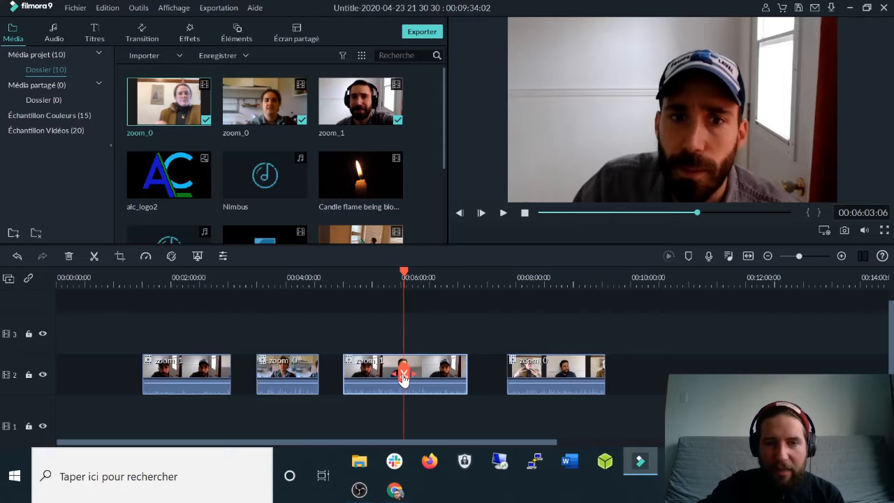
left_click(403, 375)
Try the second zoom_1 piece on track 3, return it to track 2, and zoom the timeline.
left_click_drag(434, 372, 431, 332)
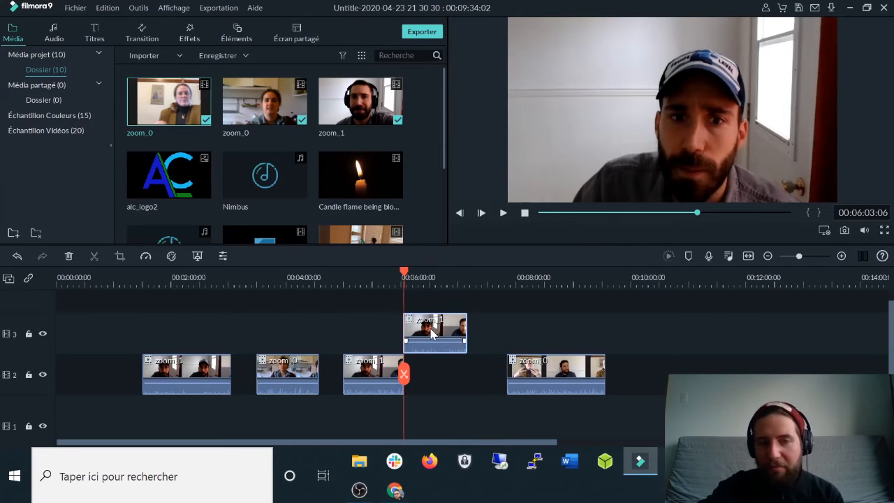
left_click_drag(435, 329, 435, 369)
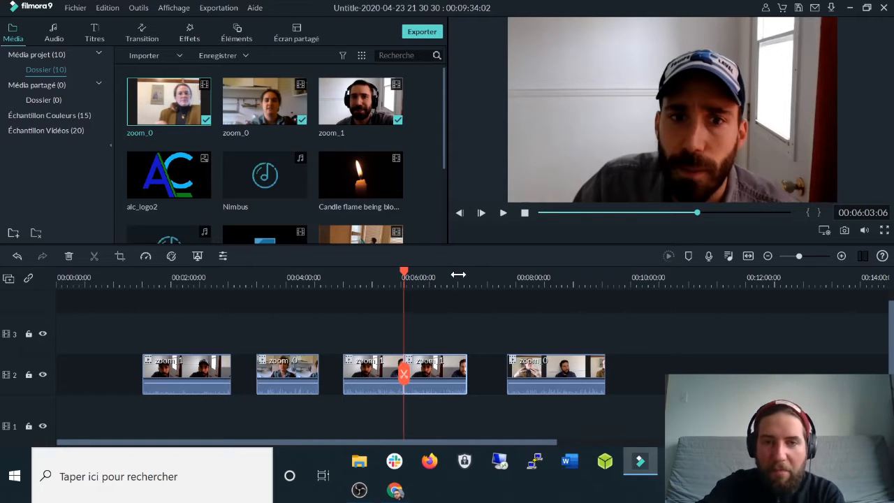
left_click_drag(471, 273, 359, 286)
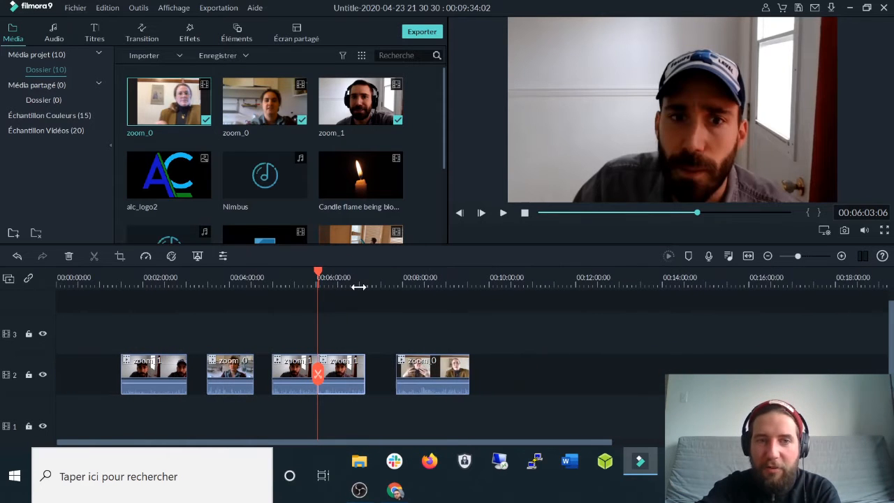
Move the last zoom_0 clips up onto tracks 3 and 4 above the zoom_1 clips.
left_click_drag(542, 277, 447, 275)
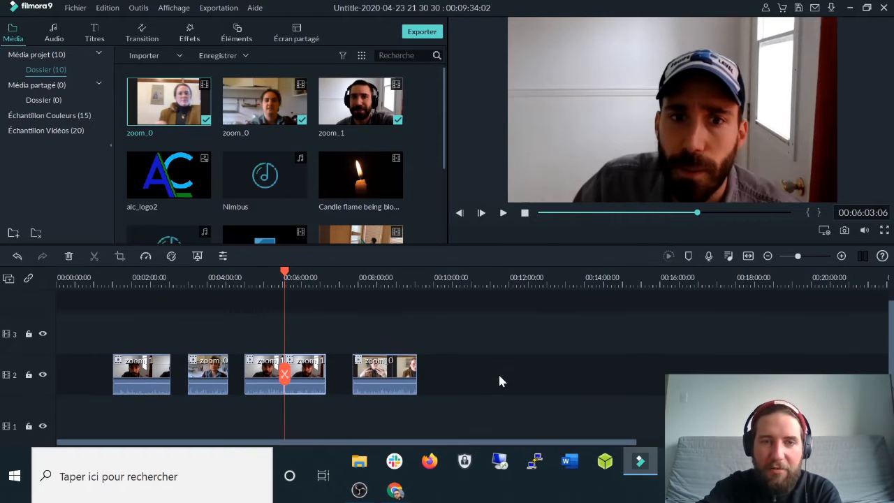
left_click(389, 377)
left_click_drag(389, 376, 340, 328)
left_click(201, 368)
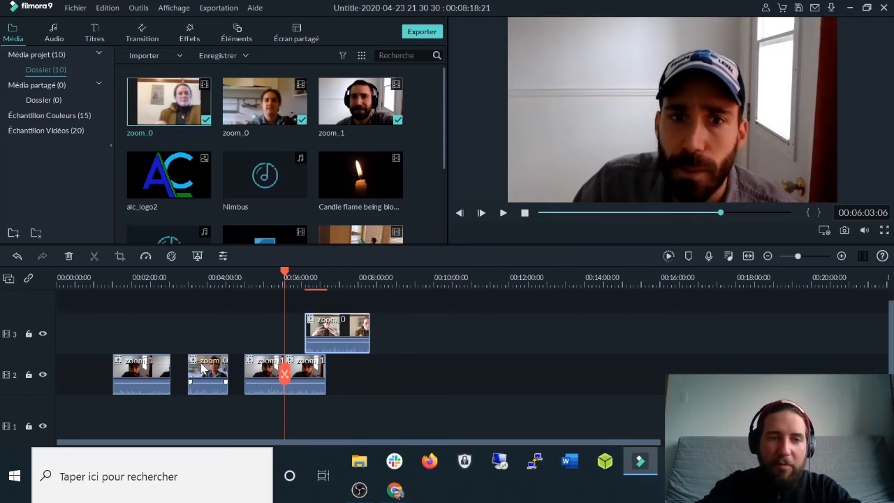
left_click_drag(205, 372, 302, 307)
Drag the Nimbus music from the Media library onto audio track 1.
scroll(393, 360, "down", 2)
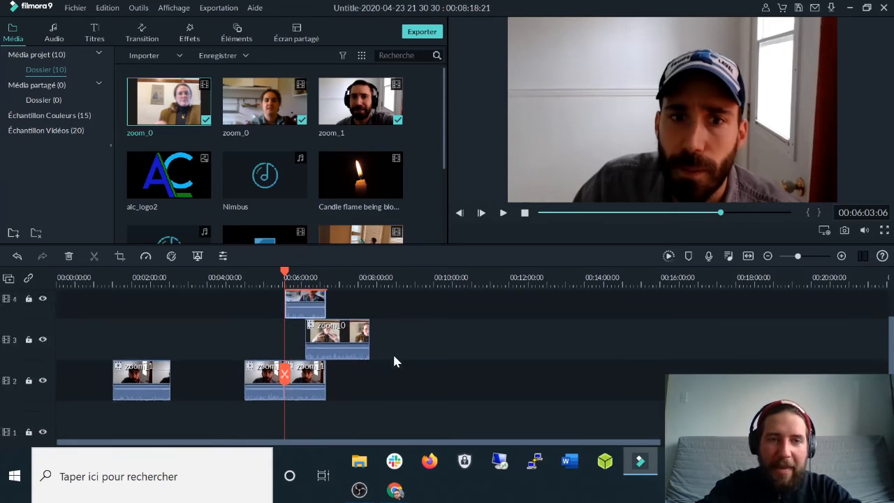
left_click_drag(233, 183, 329, 342)
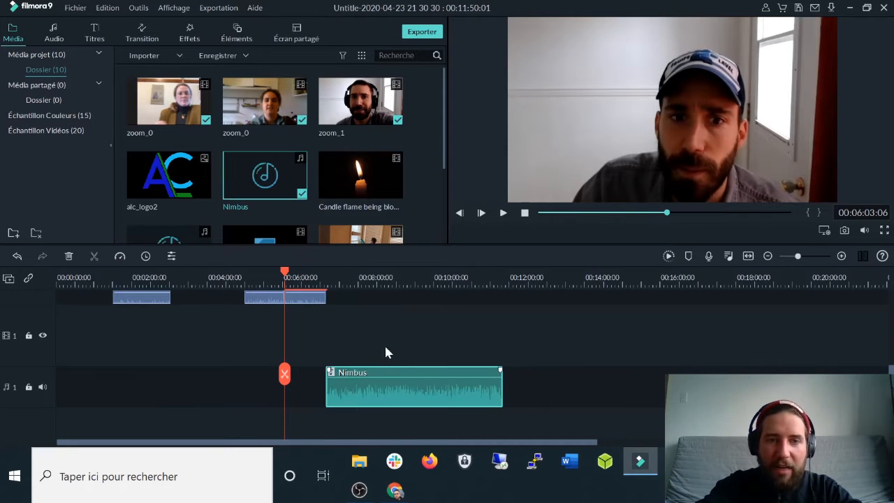
scroll(393, 361, "up", 1)
scroll(391, 363, "down", 1)
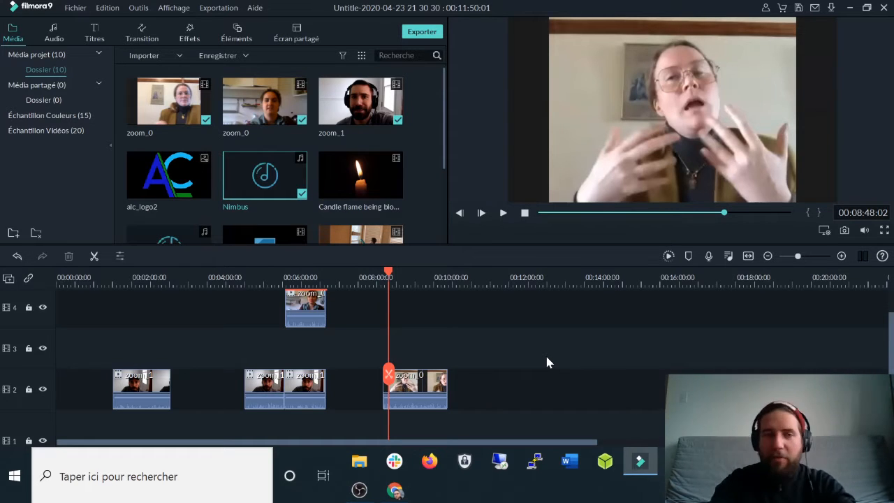
left_click(407, 382)
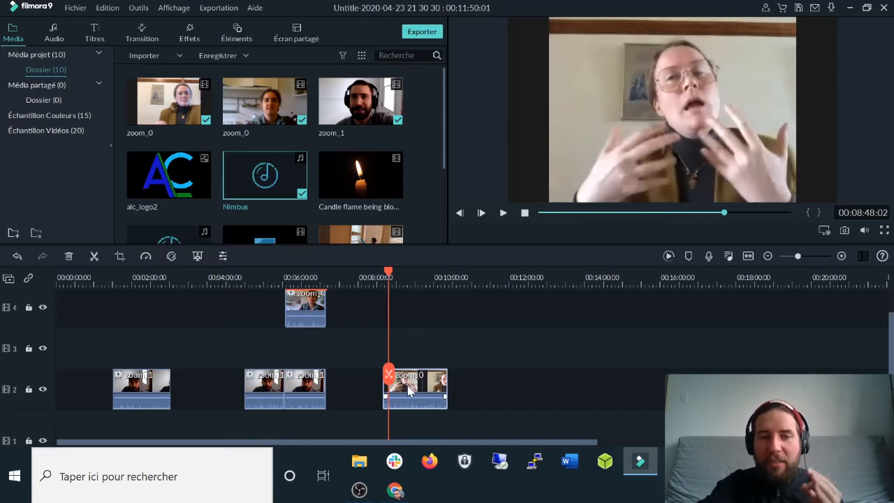
left_click(145, 257)
mouse_move(198, 293)
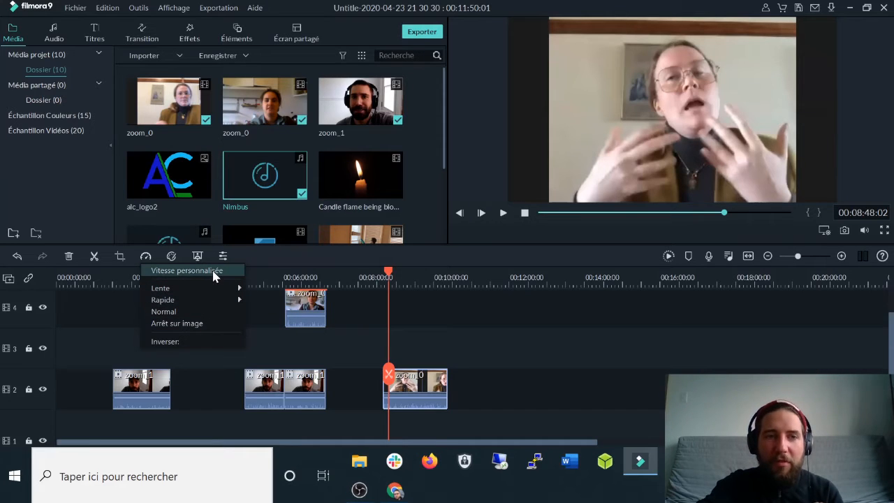
left_click(213, 272)
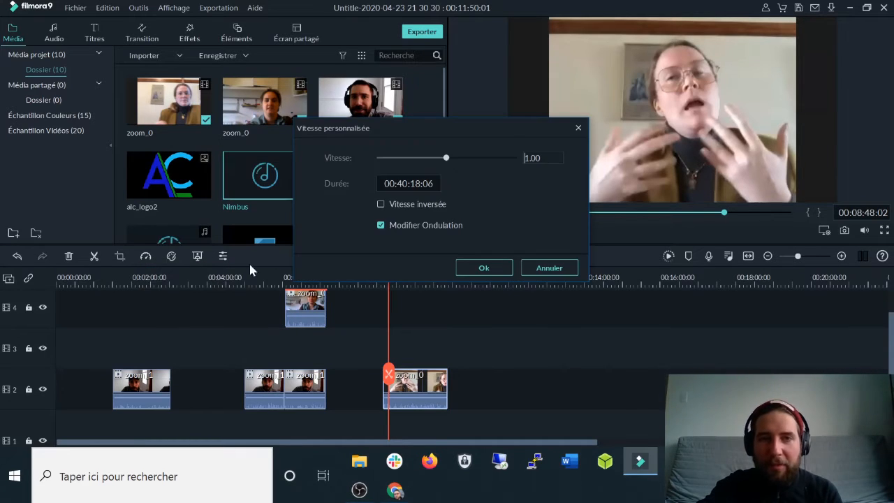
left_click_drag(447, 159, 452, 162)
left_click(563, 158)
type("1.5")
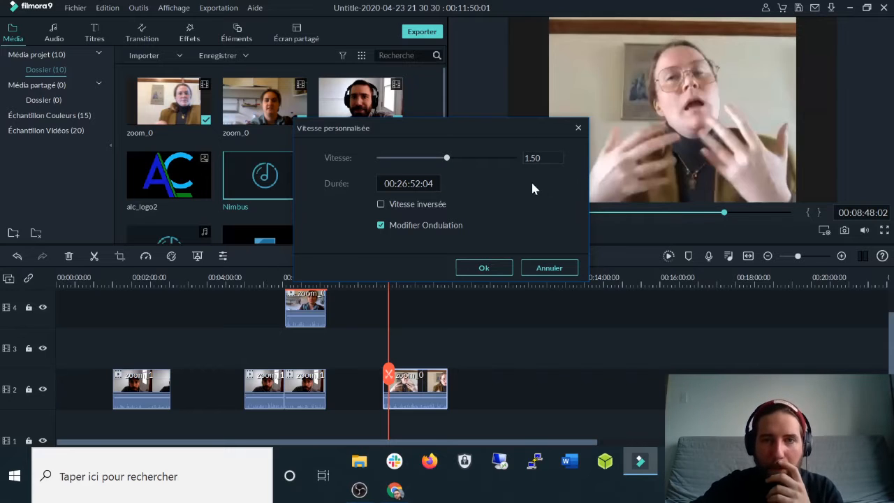
left_click(488, 267)
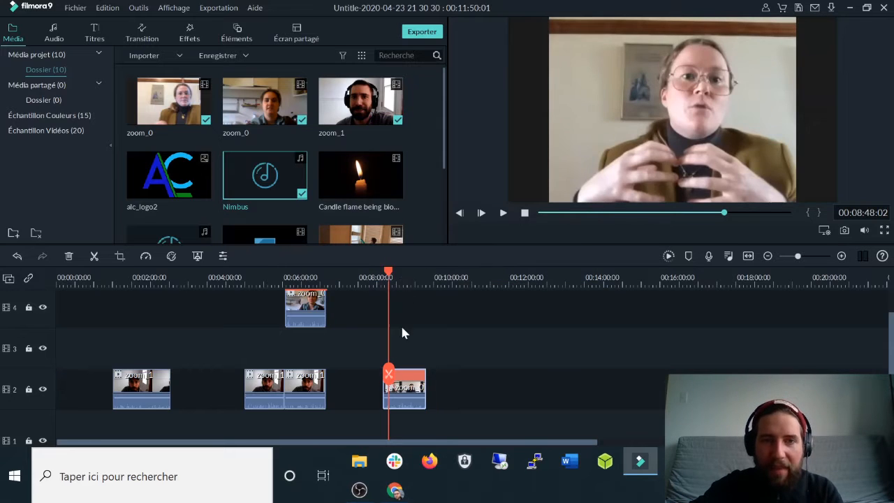
key("space")
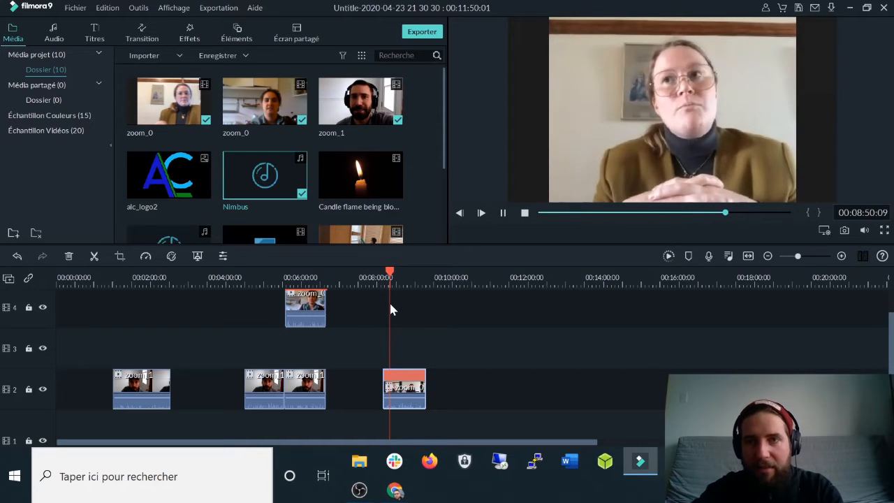
key("space")
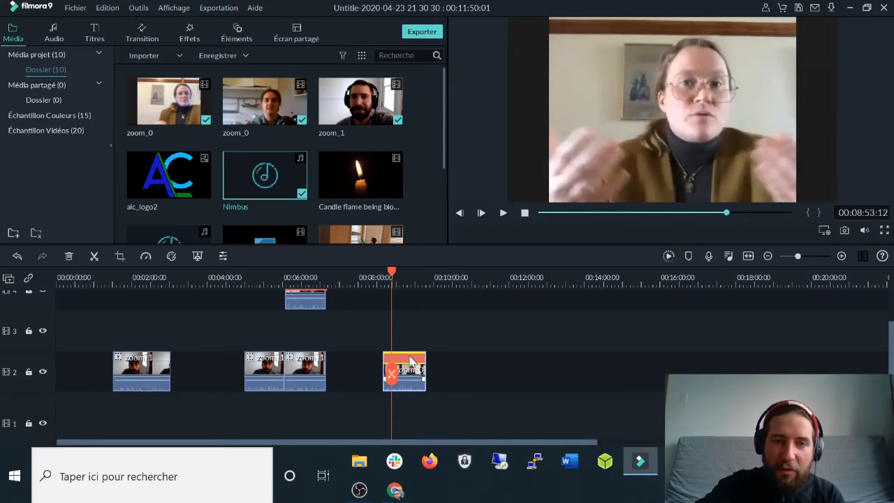
right_click(407, 364)
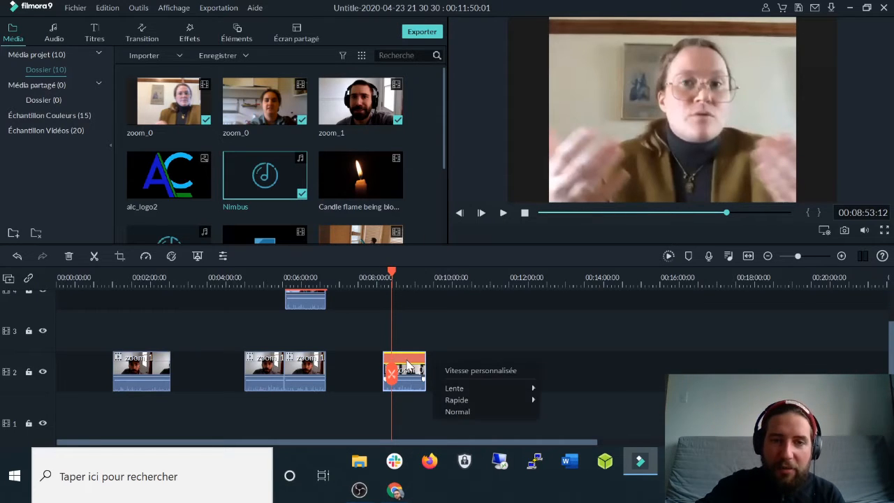
left_click(481, 414)
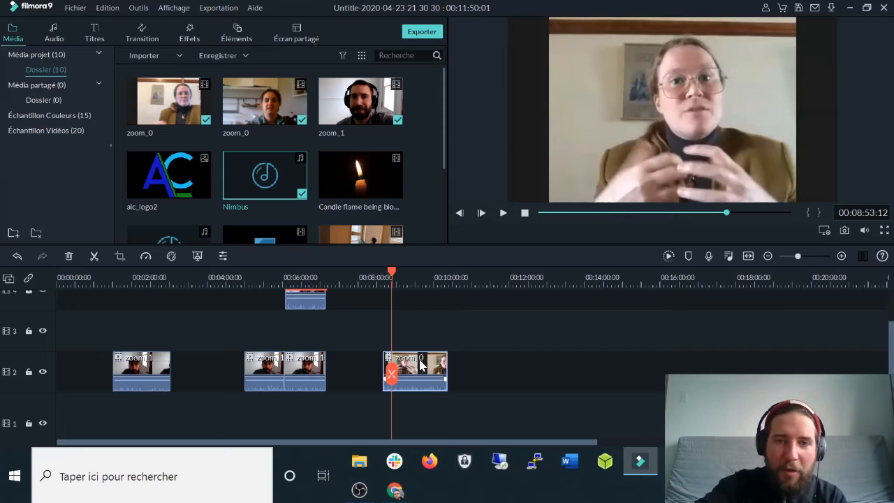
Crop the zoom_0 clip to a 479 x 269 (16:9) frame shifted slightly up around the woman.
left_click(120, 256)
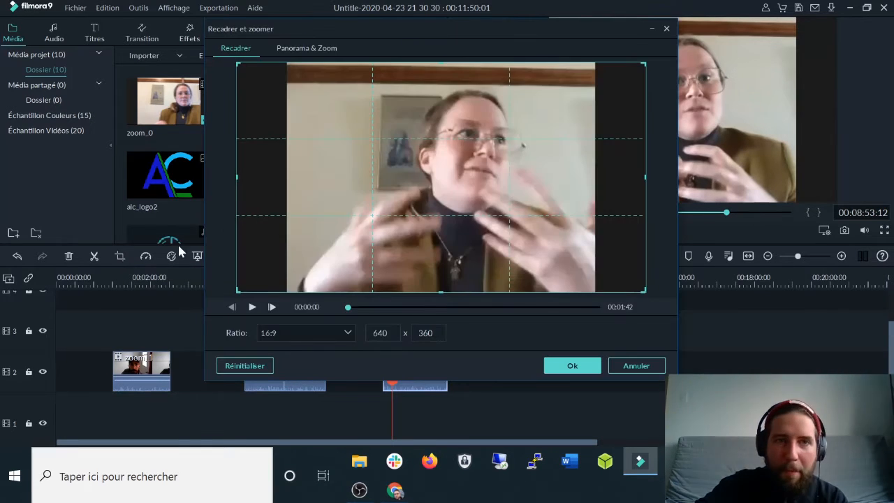
left_click_drag(238, 291, 288, 276)
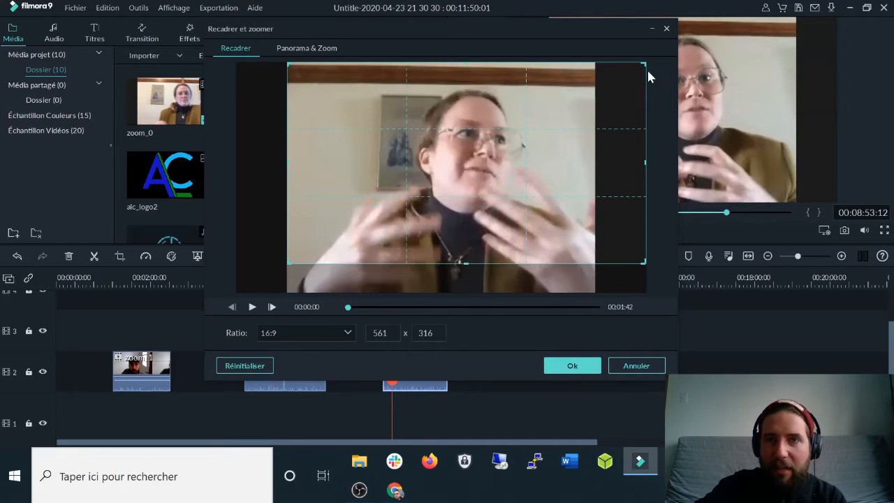
left_click_drag(641, 63, 592, 96)
left_click_drag(562, 139, 562, 129)
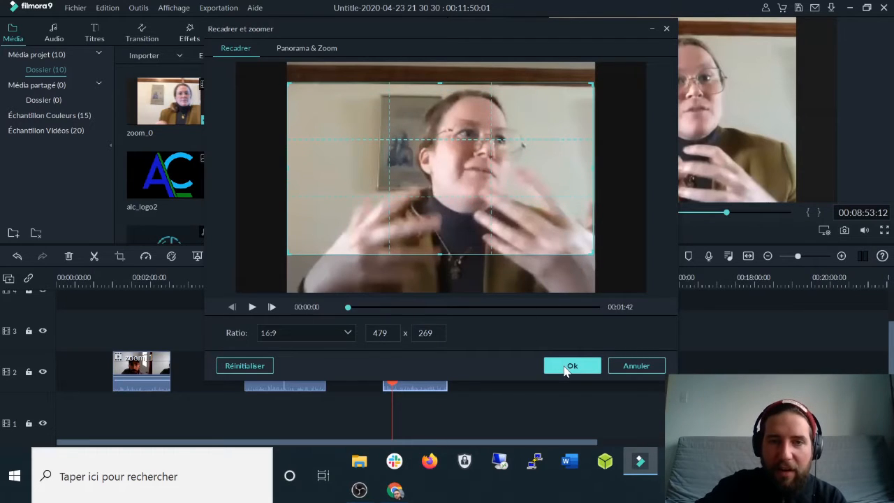
left_click(566, 369)
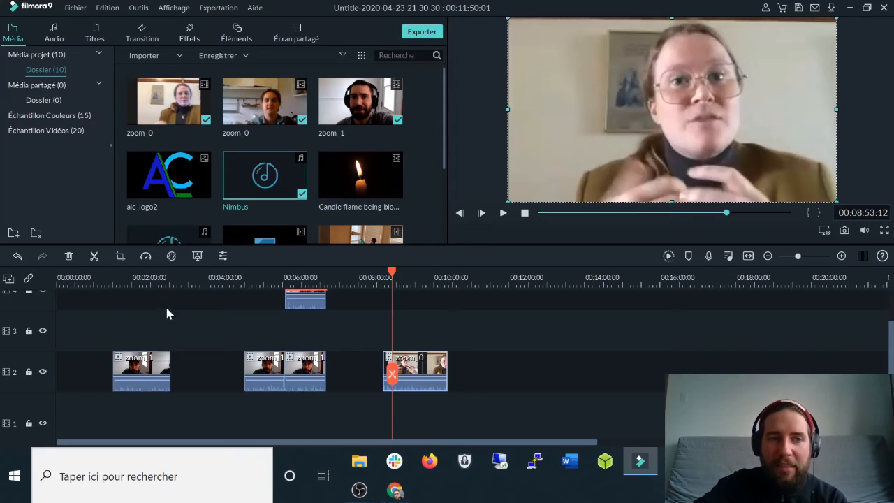
Add a diagonal split screen after the last clip with zoom_0 left and zoom_1 right.
left_click(137, 277)
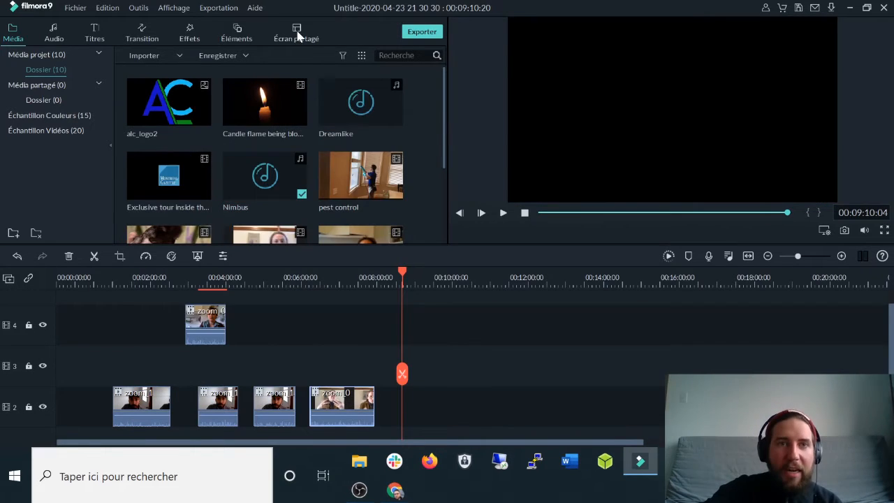
left_click(298, 35)
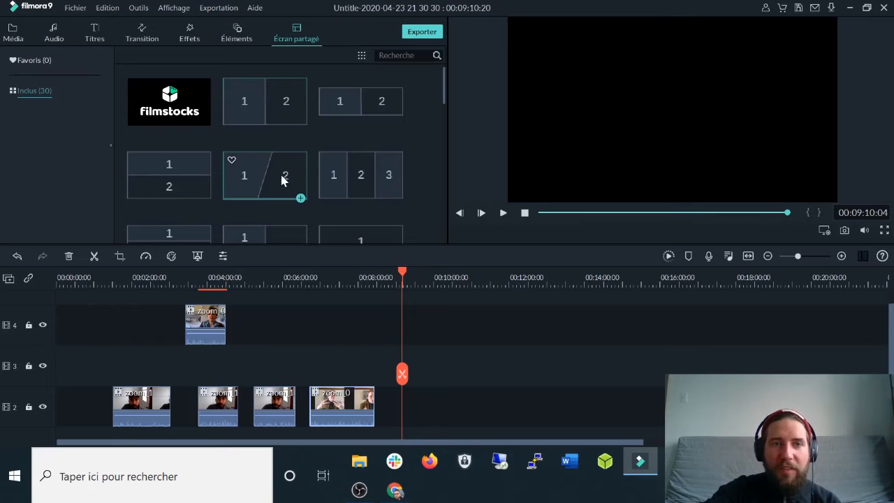
left_click_drag(271, 170, 479, 409)
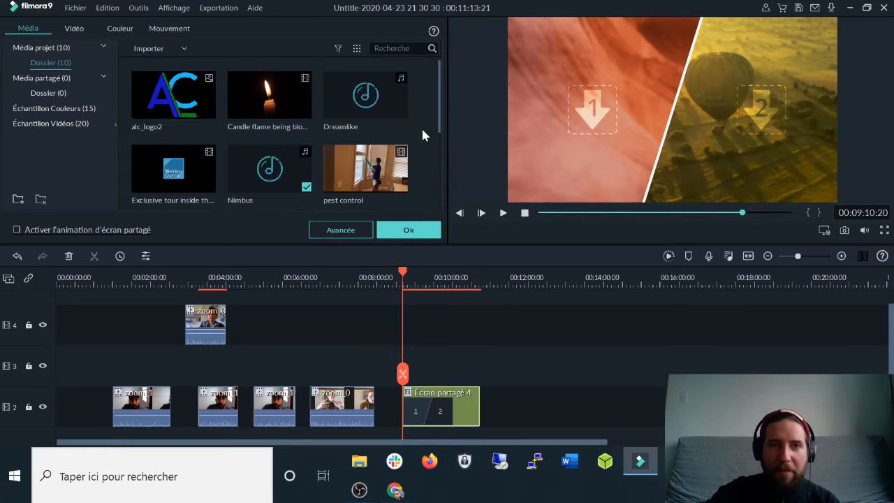
scroll(421, 126, "down", 3)
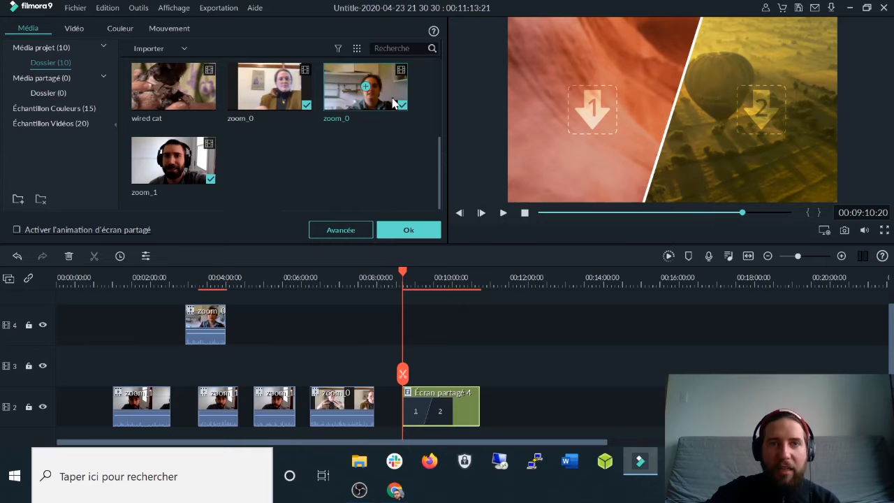
left_click_drag(385, 96, 598, 110)
left_click_drag(147, 156, 761, 137)
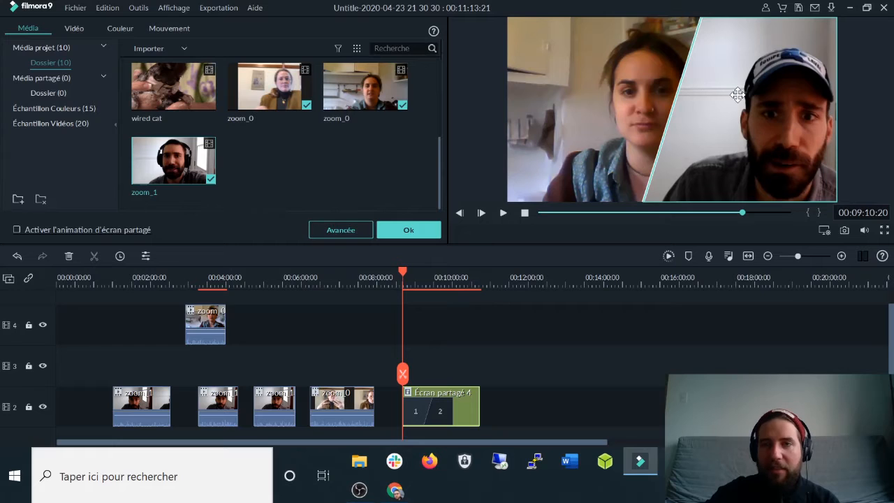
Reposition the woman and man within their panes and open the advanced split-screen editor.
left_click(599, 112)
left_click_drag(608, 110, 582, 110)
left_click_drag(783, 117, 752, 113)
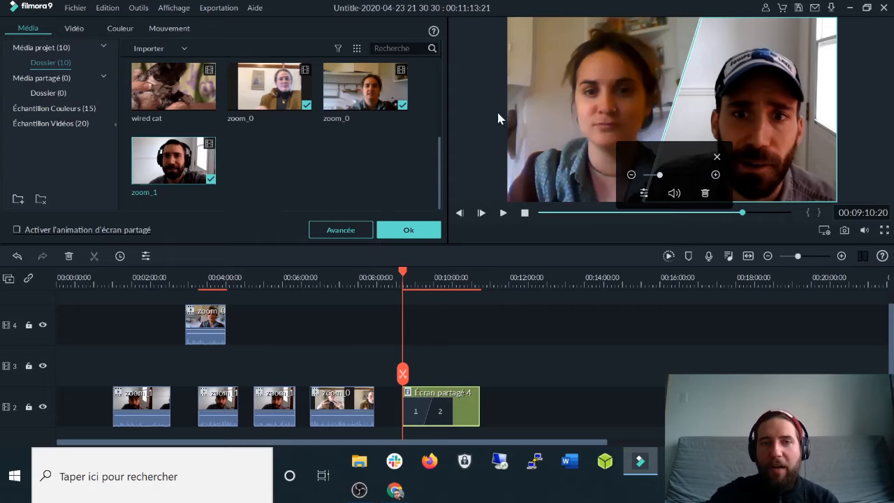
left_click(361, 229)
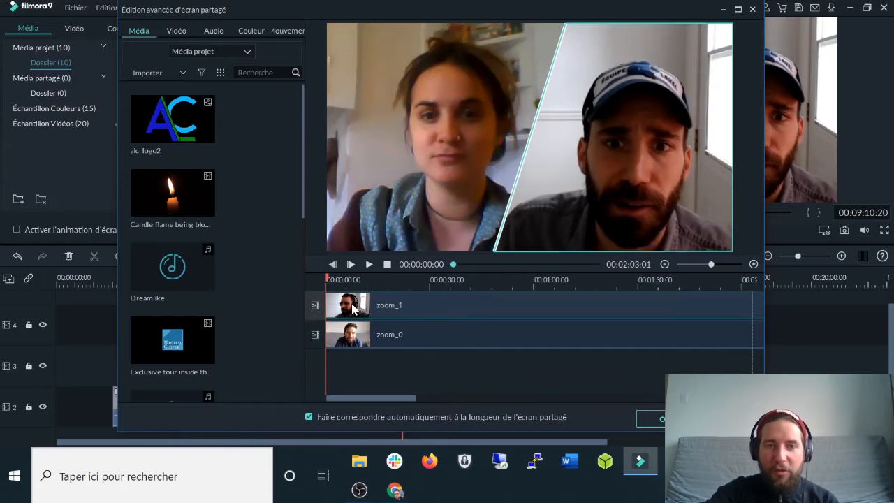
Make zoom_1 run from about 00:40 to 00:48, start zoom_0 later, and confirm with Ok.
left_click_drag(328, 307, 563, 305)
left_click_drag(651, 303, 504, 304)
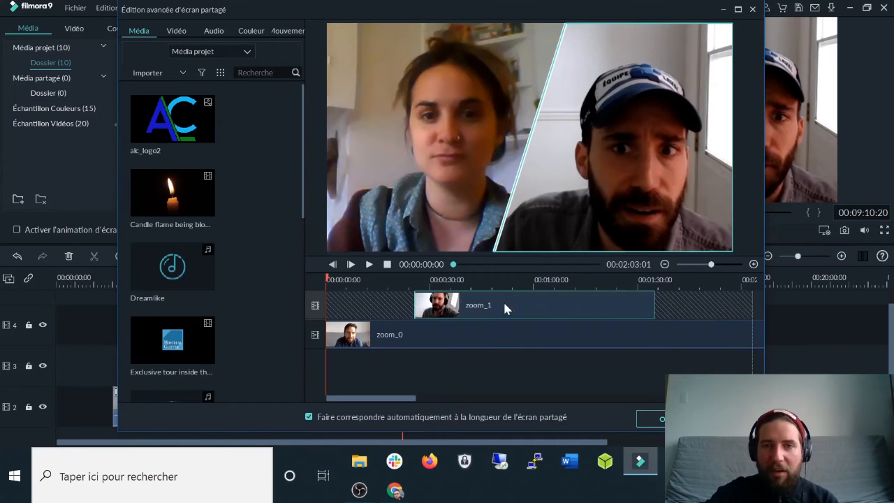
left_click_drag(652, 304, 487, 305)
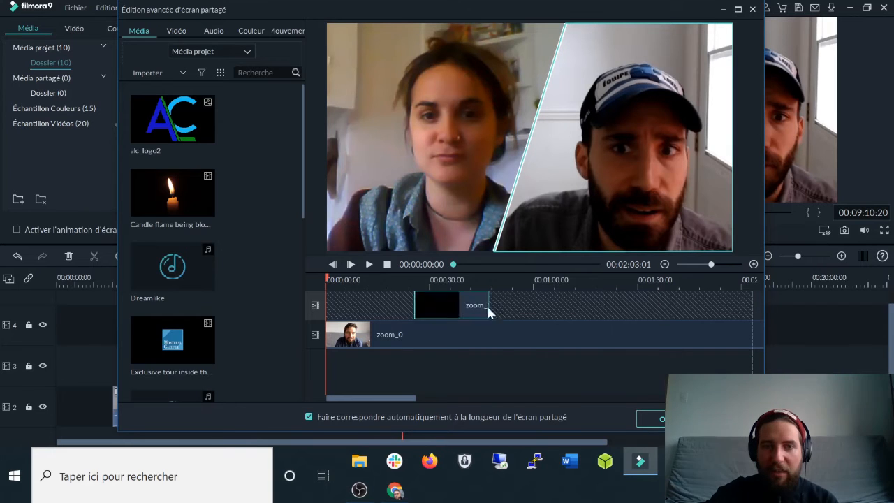
left_click(410, 335)
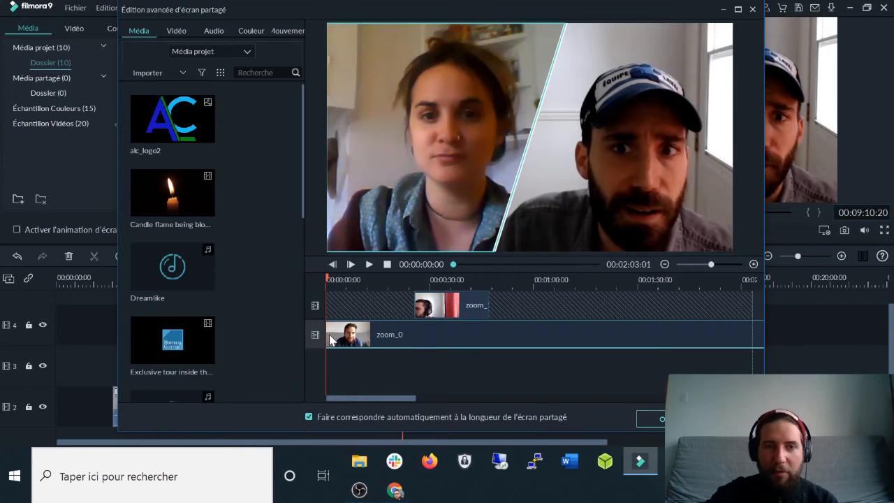
left_click_drag(528, 341, 463, 336)
left_click_drag(465, 264, 526, 271)
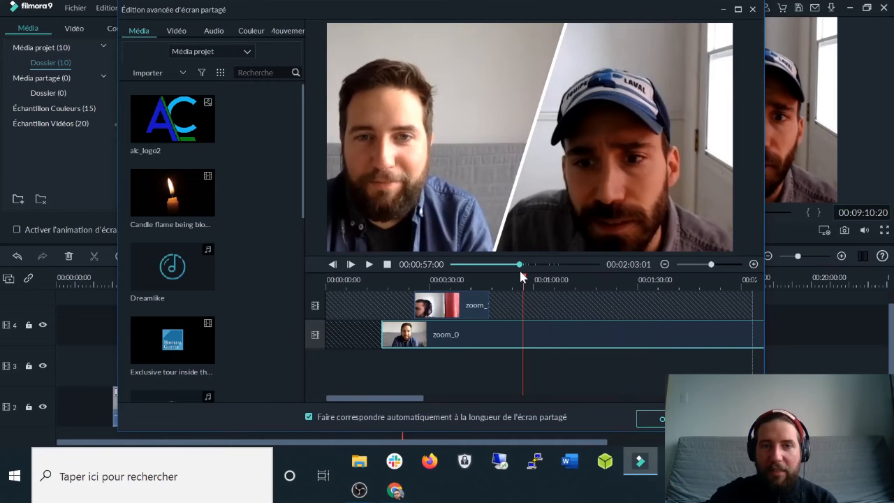
left_click(660, 419)
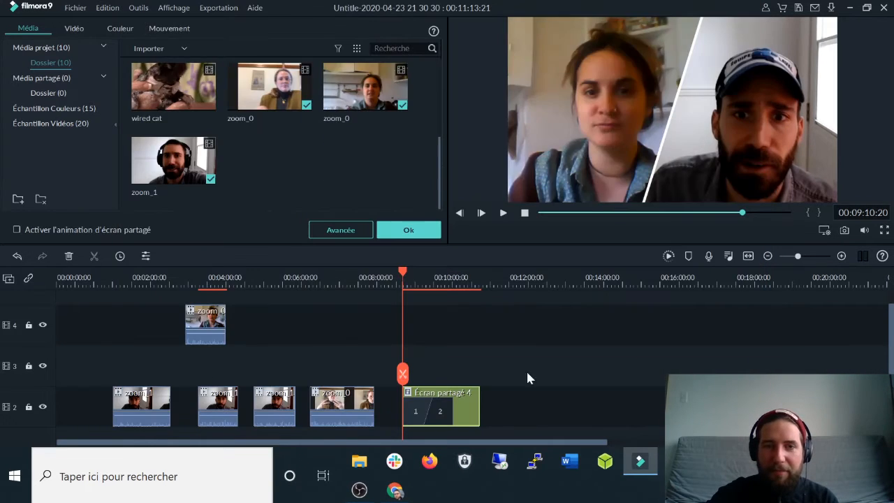
Delete the Écran partagé 4 split-screen clip and nudge zoom 0 slightly later on track 2.
left_click_drag(406, 273, 448, 279)
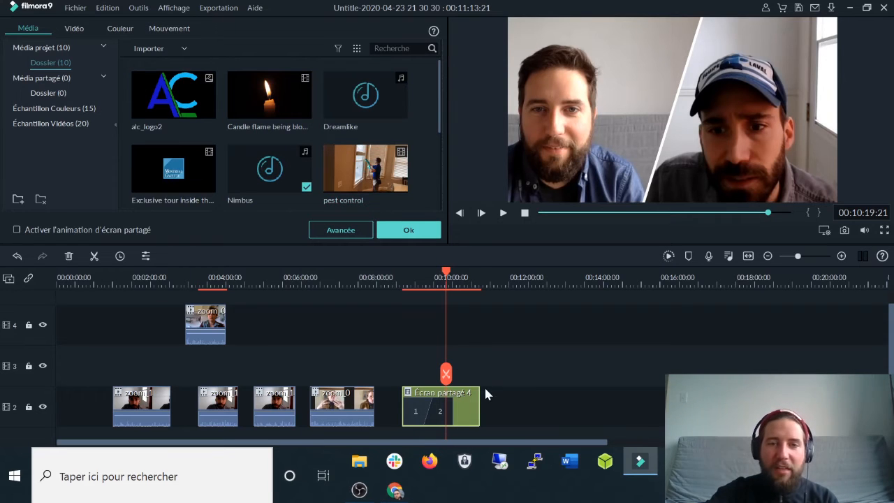
key("Delete")
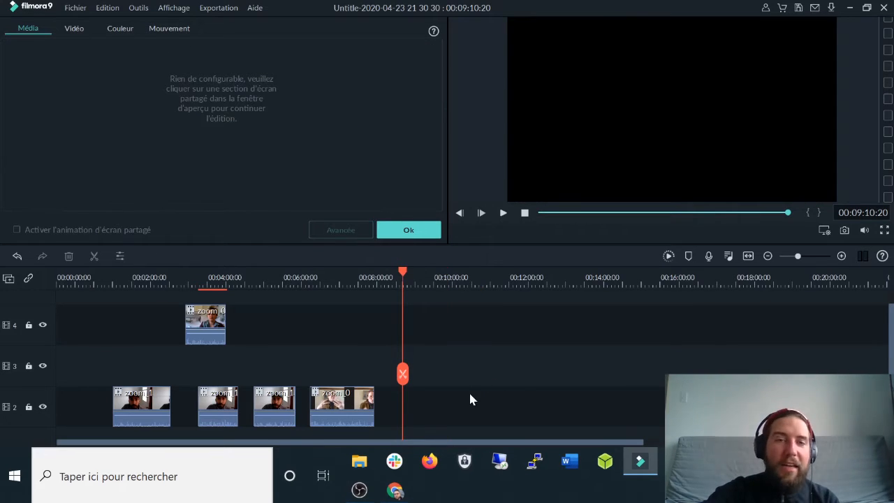
left_click_drag(334, 406, 347, 410)
Scrub the interview from about 00:05:58 to 00:07:05, then return to 00:06:13.
left_click(281, 277)
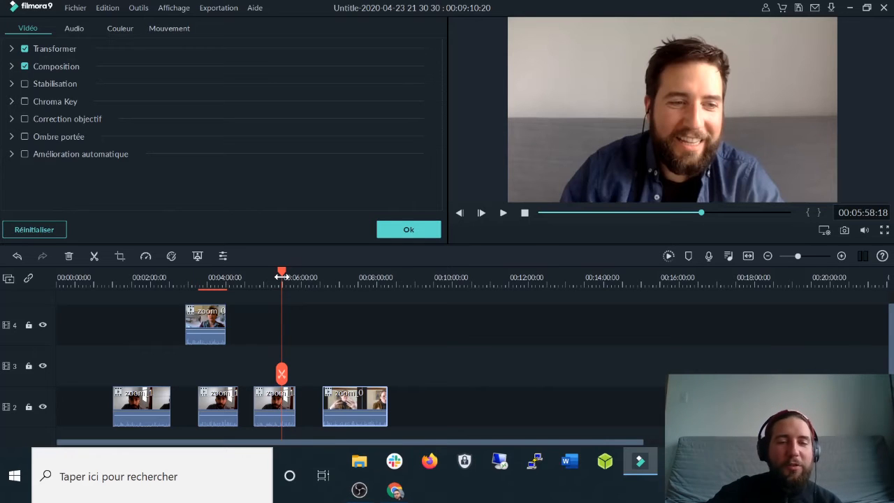
left_click_drag(281, 277, 324, 278)
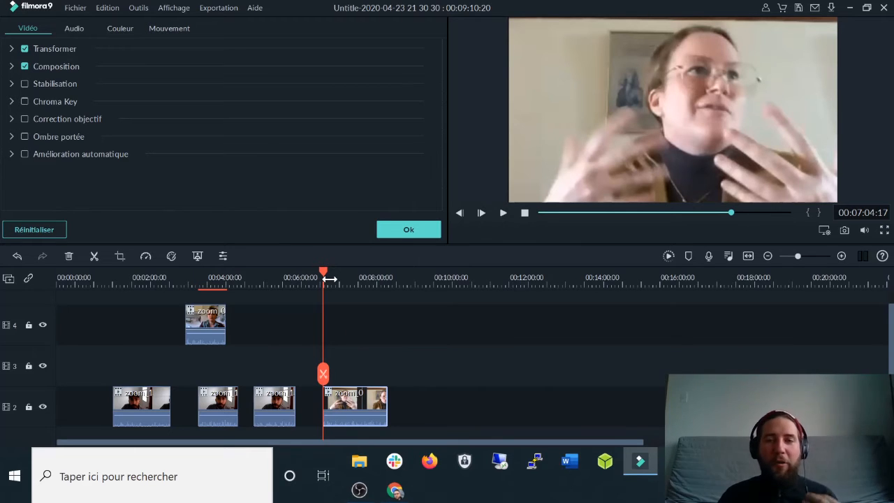
left_click(291, 277)
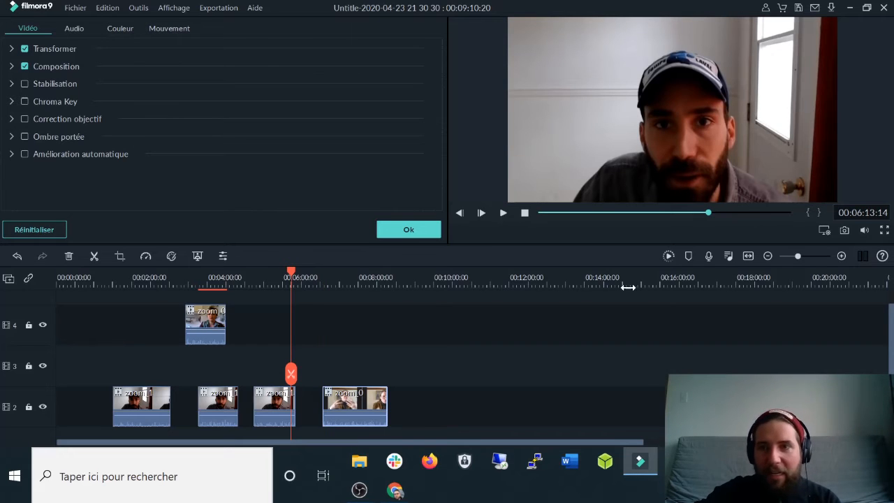
Record a roughly four-second microphone voiceover at 00:06:13 and keep the new clip.
left_click(709, 256)
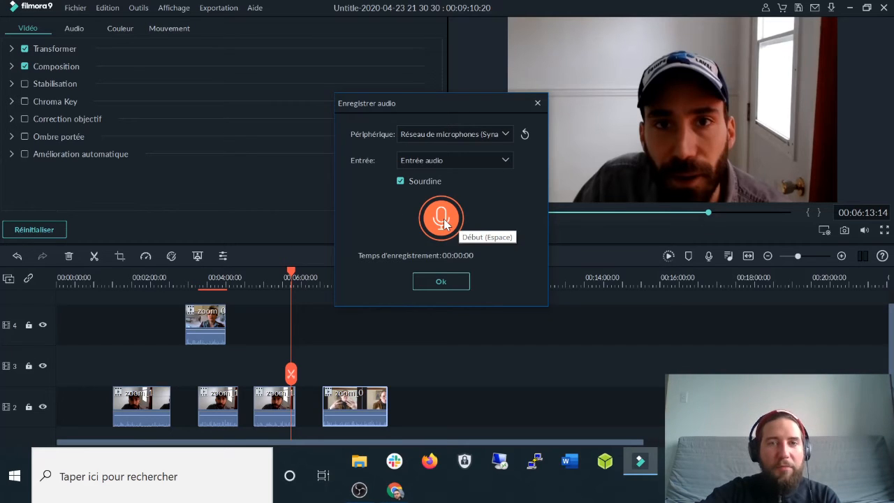
left_click(444, 222)
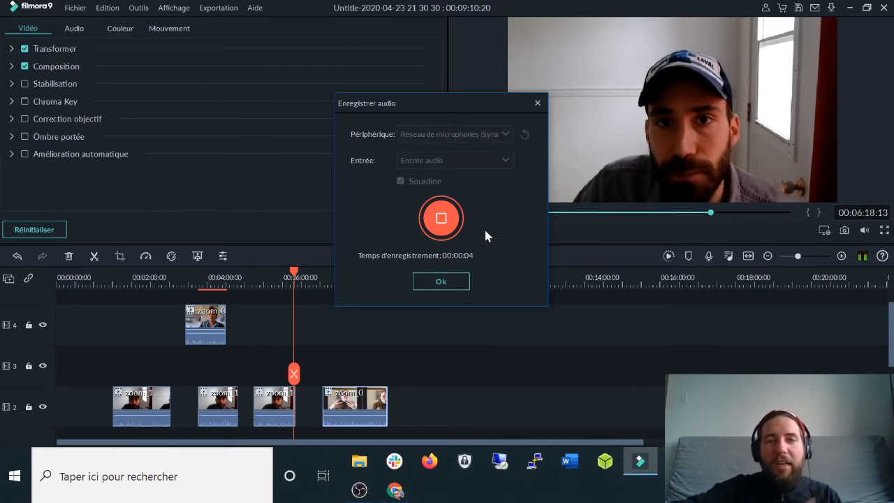
left_click(437, 216)
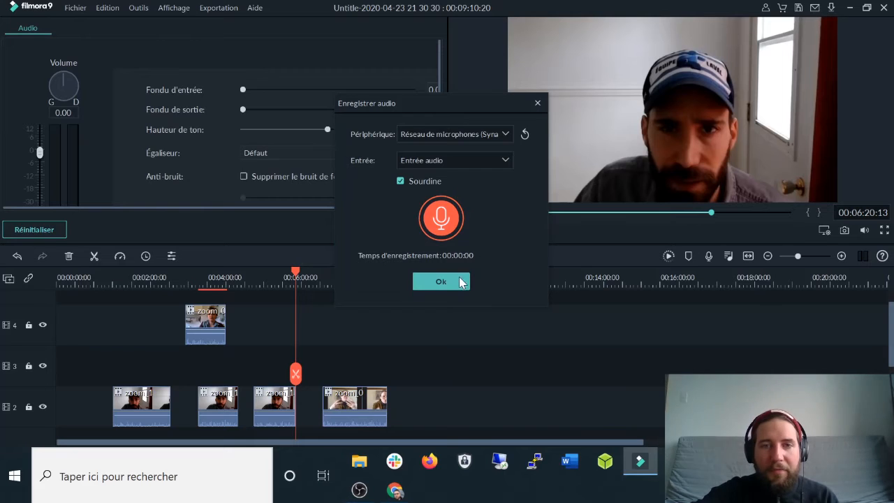
left_click(453, 282)
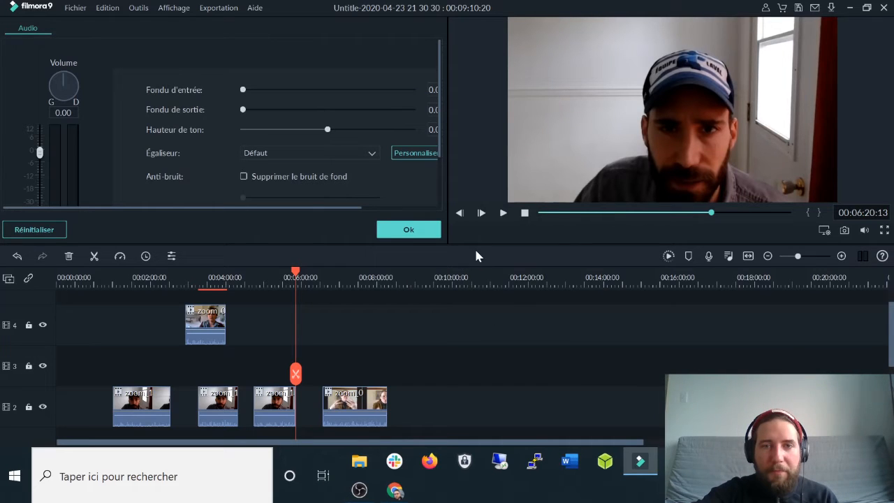
Move the REC voiceover to the playhead and slide the zoom_0 clip left toward the gap.
left_click_drag(477, 243, 482, 180)
scroll(442, 326, "down", 4)
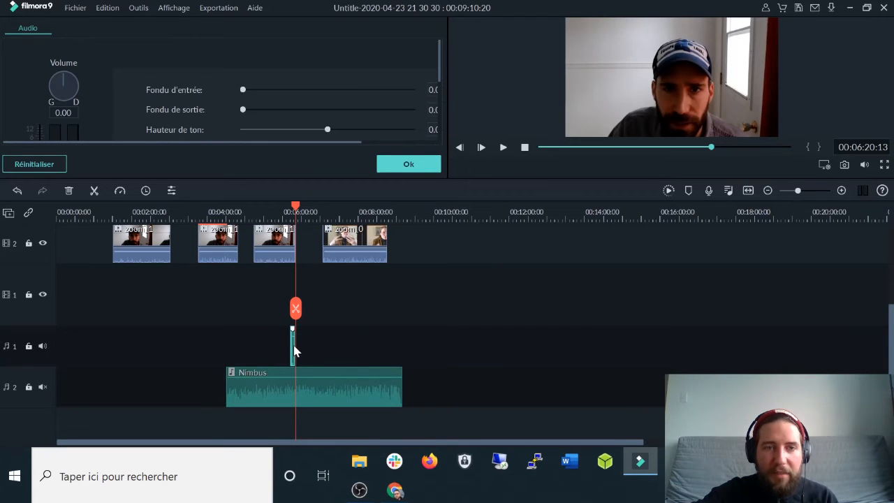
scroll(320, 211, "up", 6)
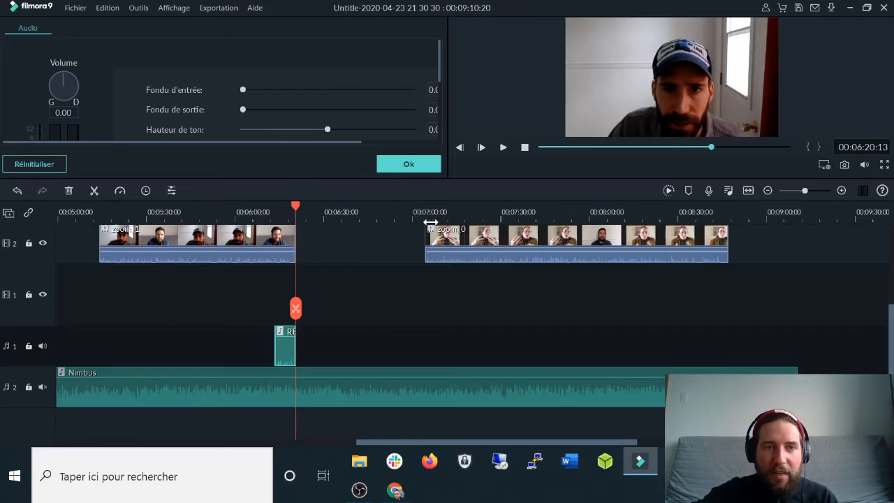
left_click_drag(285, 328, 314, 326)
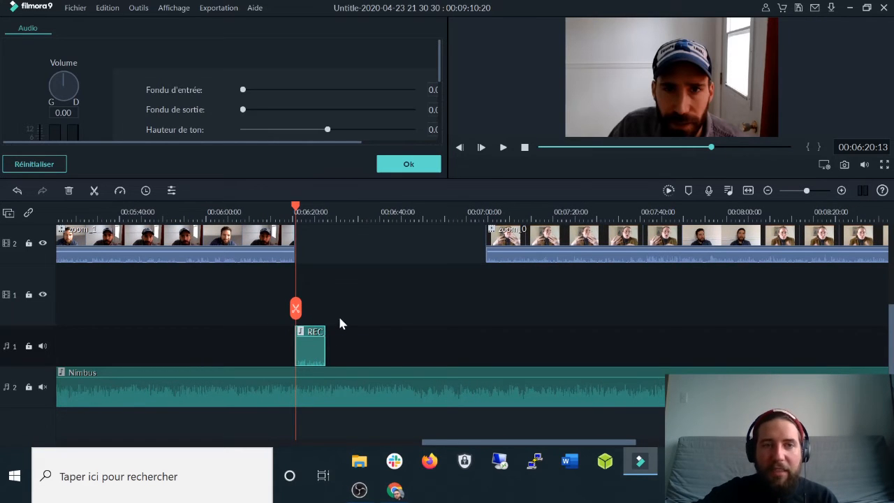
scroll(368, 309, "up", 1)
left_click_drag(309, 398, 317, 286)
left_click(488, 302)
left_click_drag(573, 289, 433, 287)
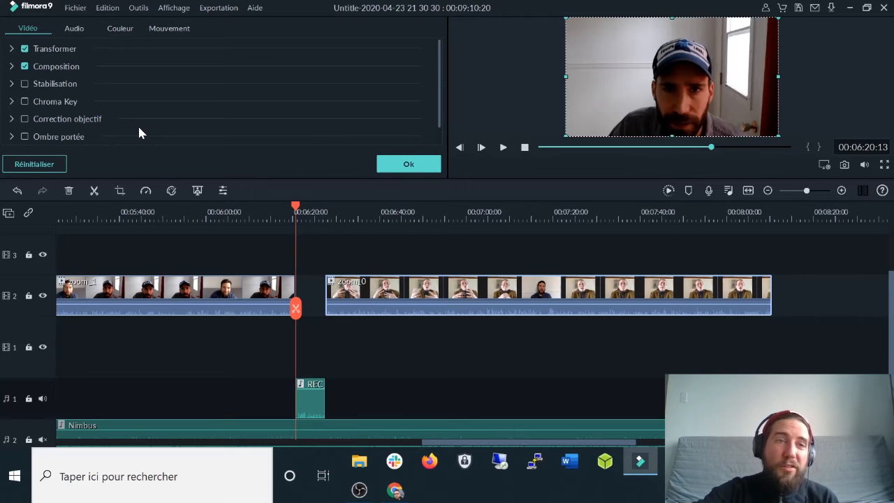
left_click(418, 163)
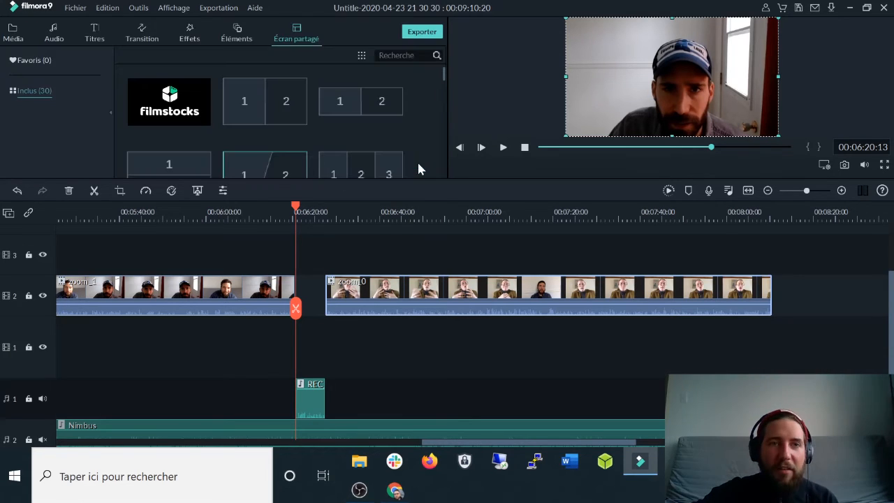
Add the Candle flame clip to track 1 under the gap, trim its end, and play it back.
left_click(17, 35)
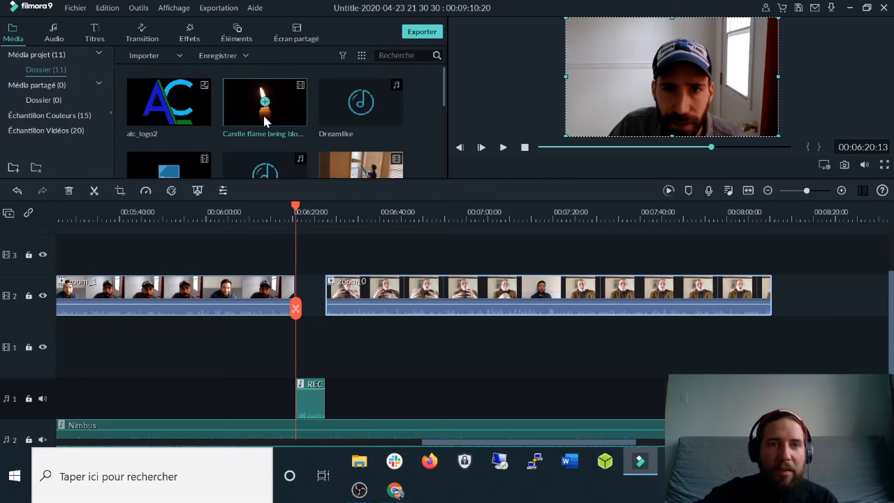
left_click_drag(244, 112, 279, 342)
left_click_drag(799, 336, 341, 323)
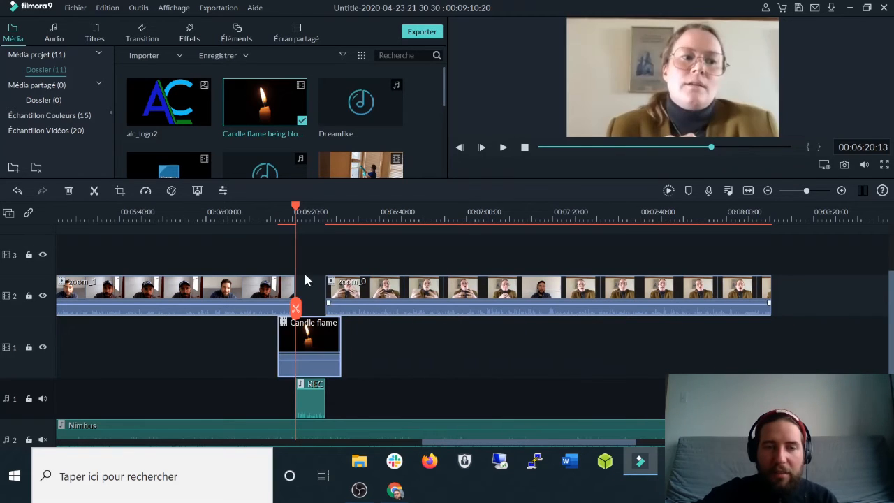
left_click(289, 212)
left_click(286, 213)
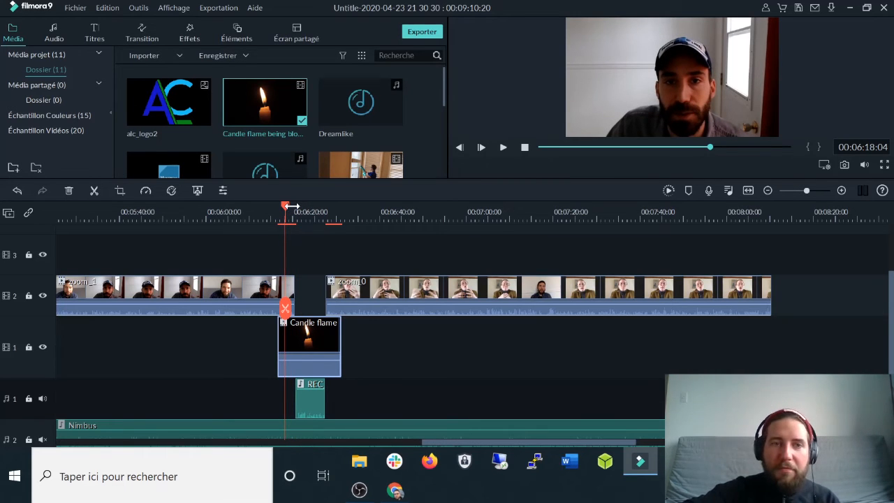
key("space")
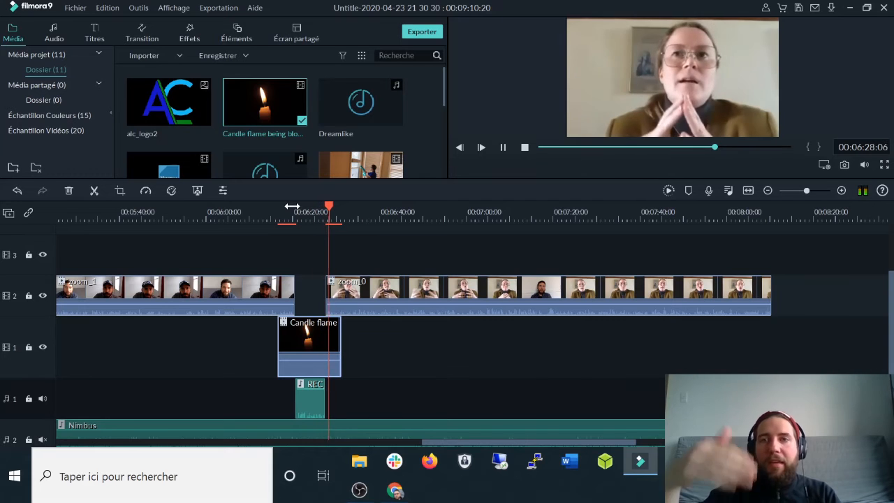
key("space")
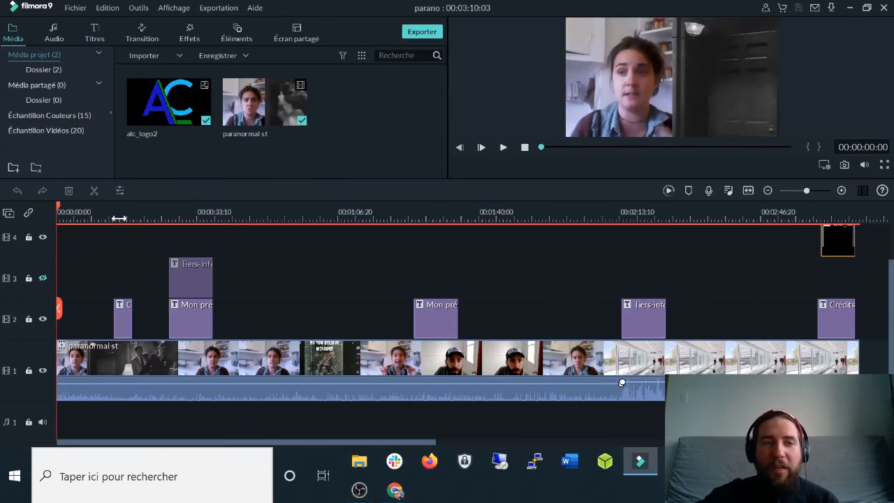
Zoom out and scrub through the parano timeline, then bring up the Titres template library.
left_click(120, 211)
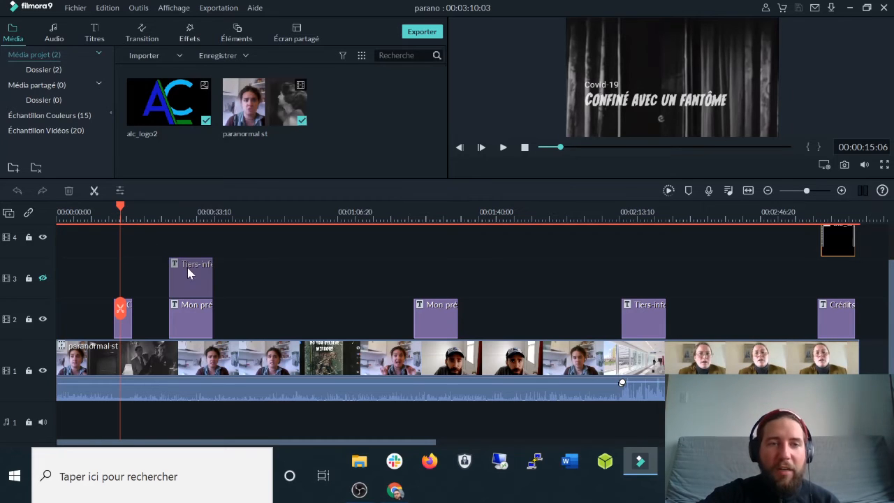
left_click(201, 315)
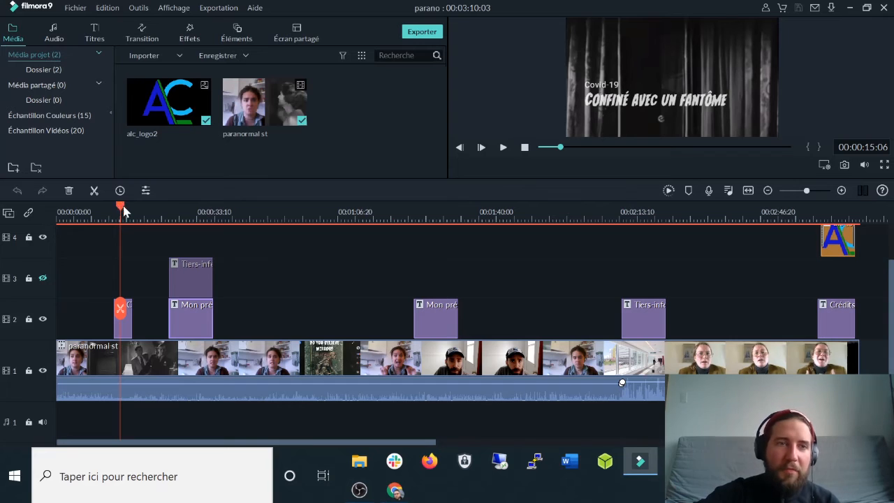
left_click_drag(318, 215, 202, 213)
left_click_drag(93, 210, 517, 272)
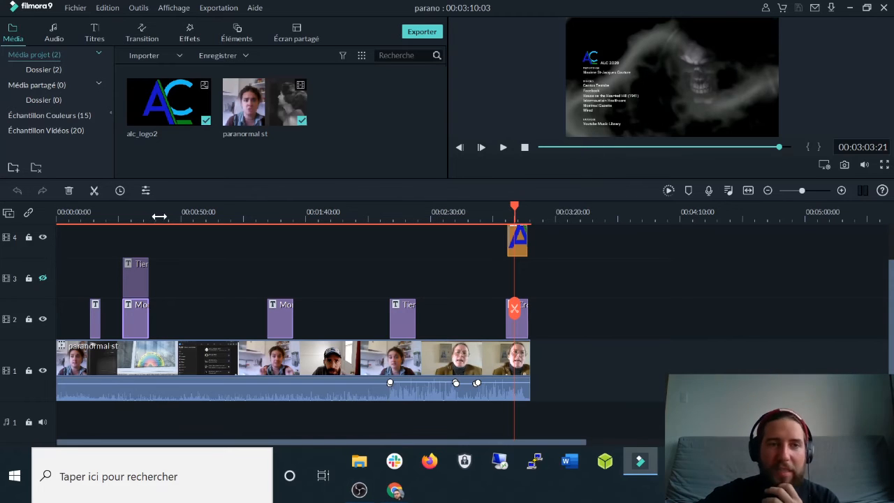
left_click(211, 212)
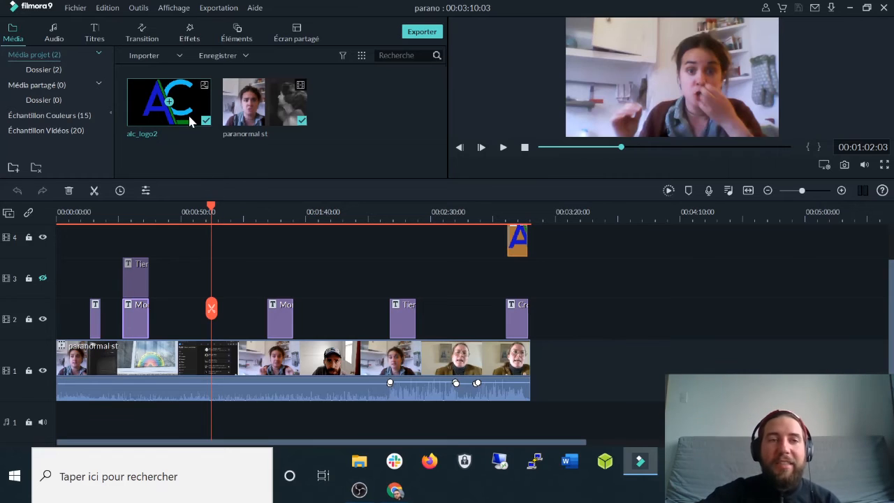
left_click(95, 36)
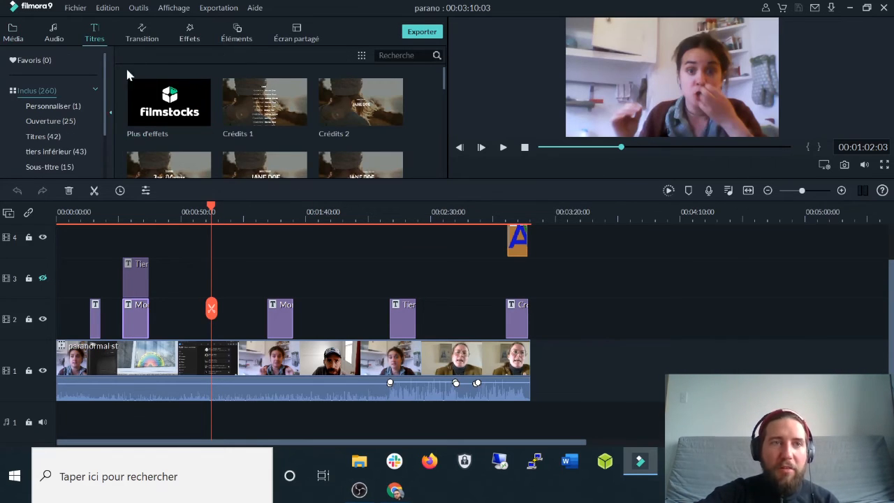
Enlarge the title library and preview the Crédits 8 credits template.
left_click_drag(282, 180, 281, 247)
left_click_drag(445, 100, 443, 140)
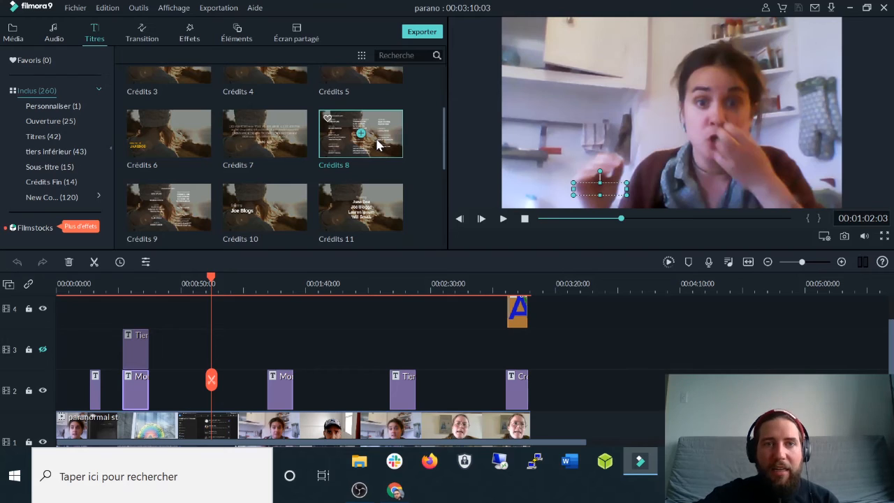
left_click(380, 147)
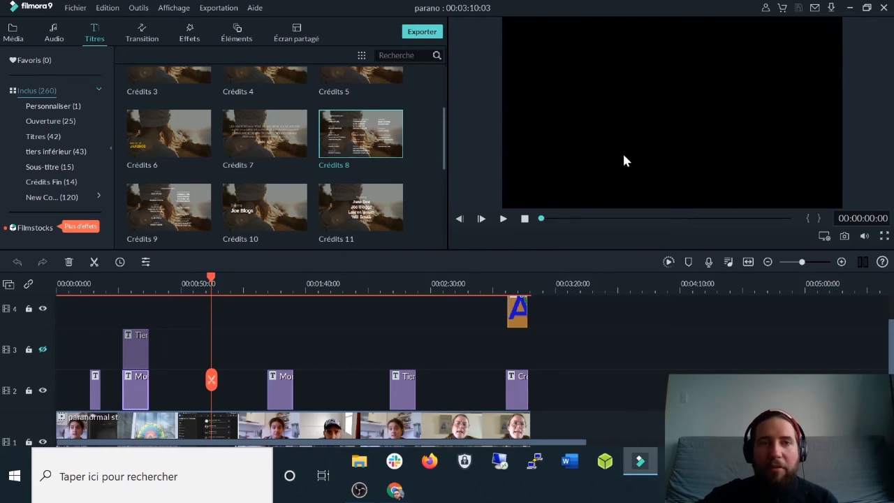
Place the Tiers-inférieurs 29 lower-third on track 2 near 01:40 and move the playhead onto it.
scroll(401, 170, "up", 2)
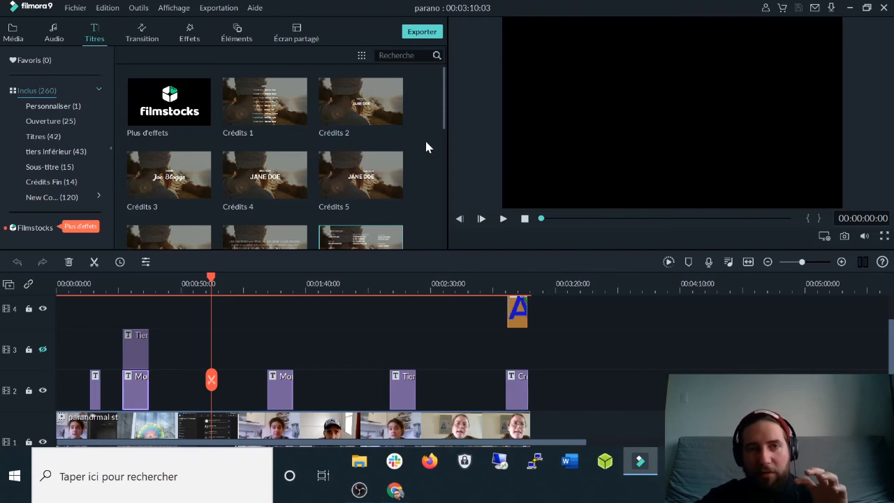
scroll(425, 138, "down", 5)
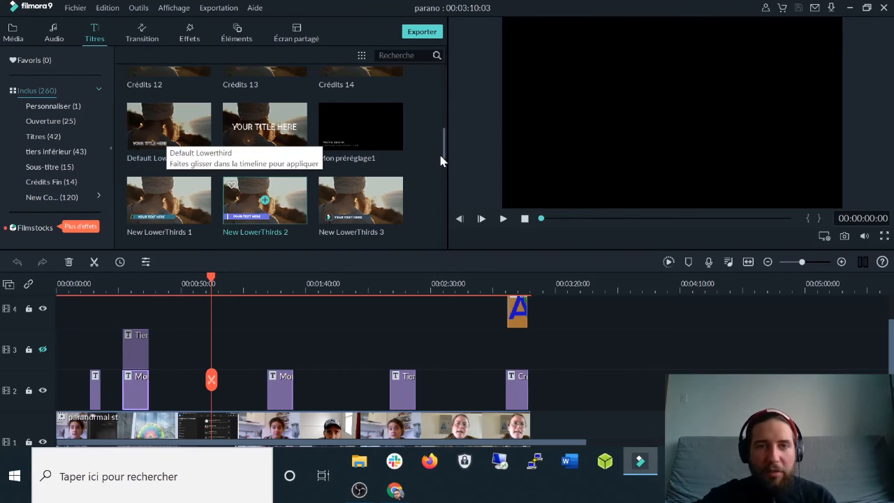
scroll(417, 146, "down", 3)
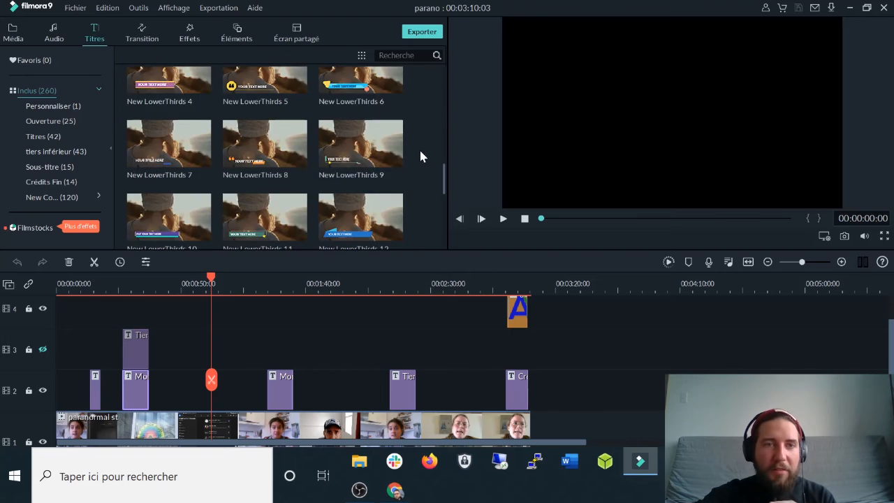
scroll(419, 155, "down", 5)
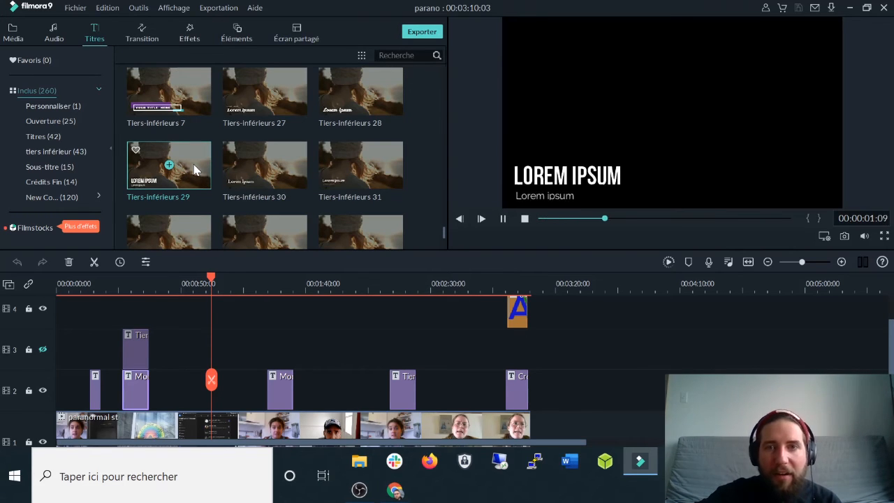
left_click_drag(196, 170, 328, 385)
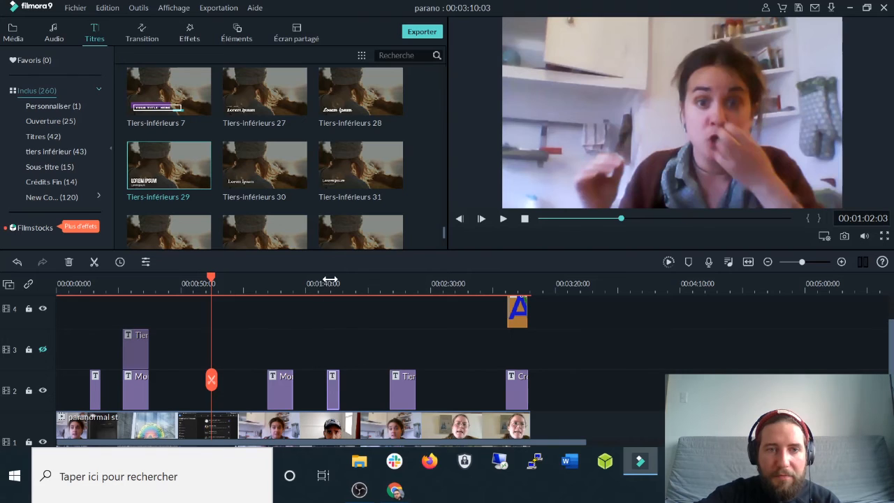
left_click(330, 280)
Open the Tiers-inférieurs 29 title in the Avancée text editor and show a frame where it's visible.
double_click(562, 178)
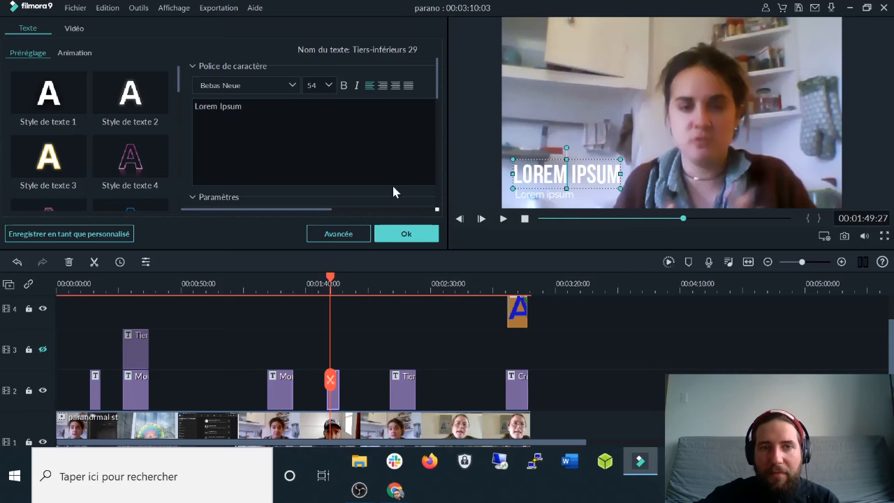
left_click(338, 233)
left_click_drag(394, 361, 440, 362)
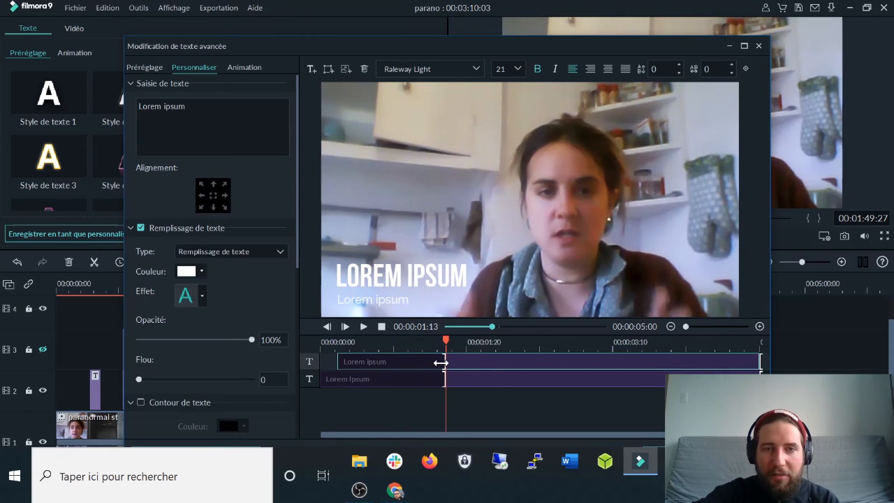
Replace the LOREM IPSUM heading with the interviewee's full name and shift it fully into frame.
left_click(377, 278)
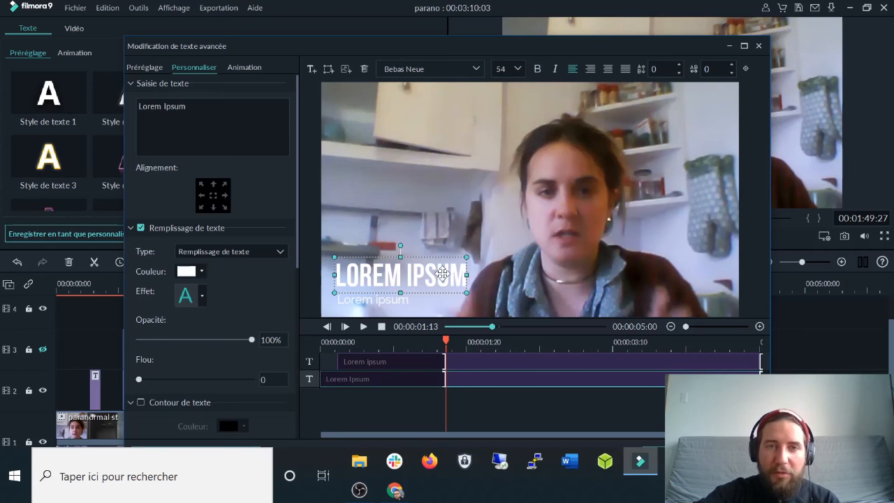
left_click(434, 276)
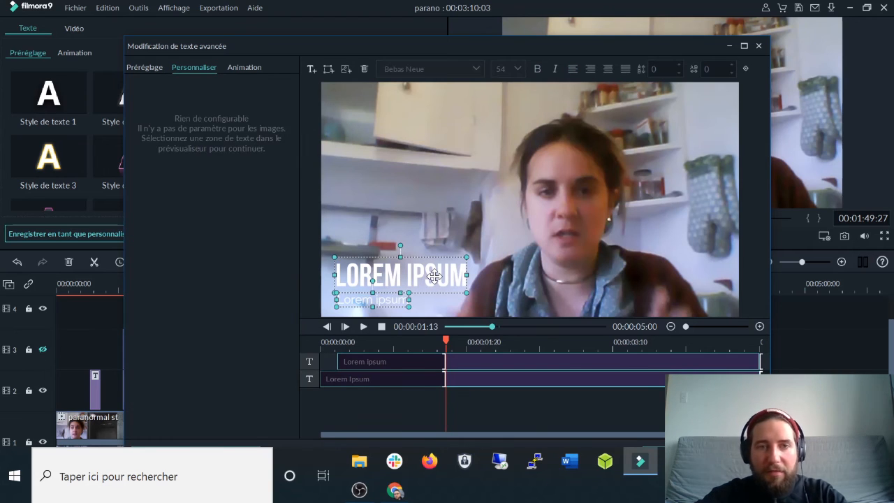
left_click(403, 282)
double_click(403, 282)
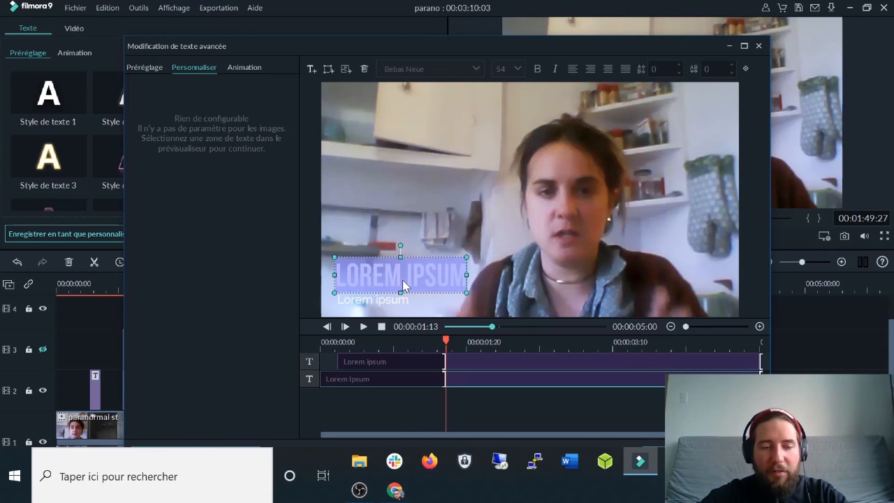
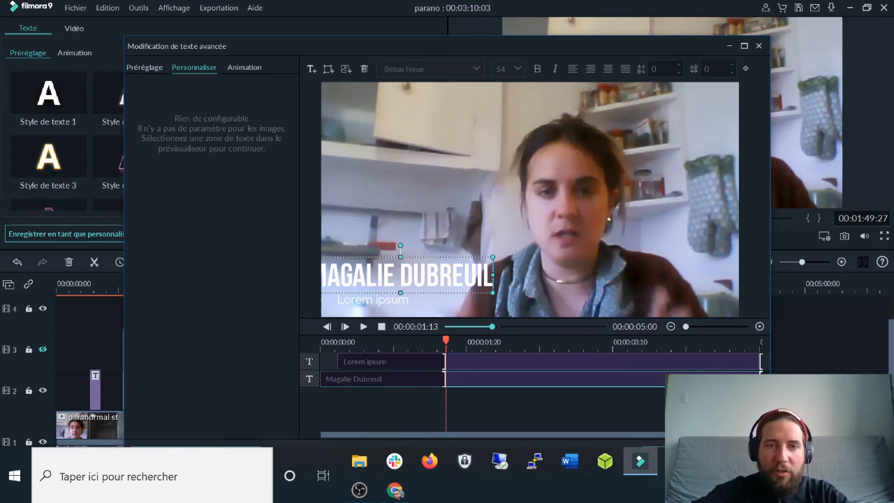
left_click_drag(421, 256, 451, 255)
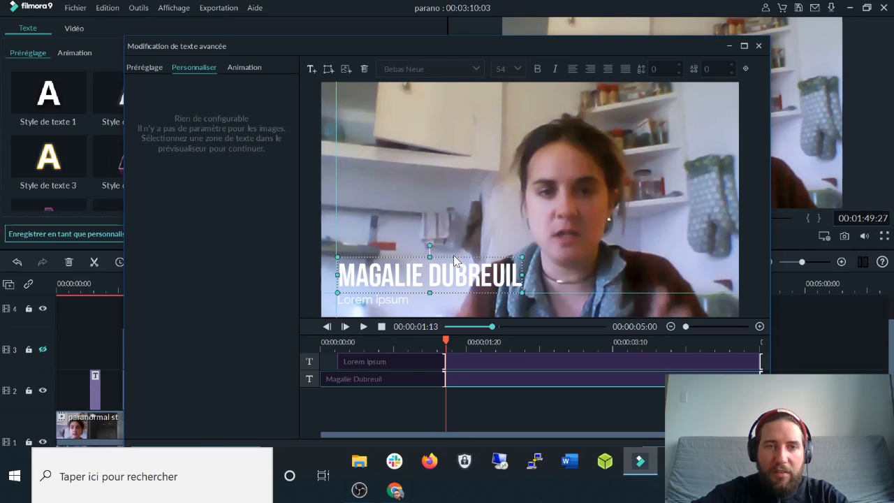
Change the Lorem ipsum subtitle to 'Témoin' and line it up under the name.
left_click(398, 303)
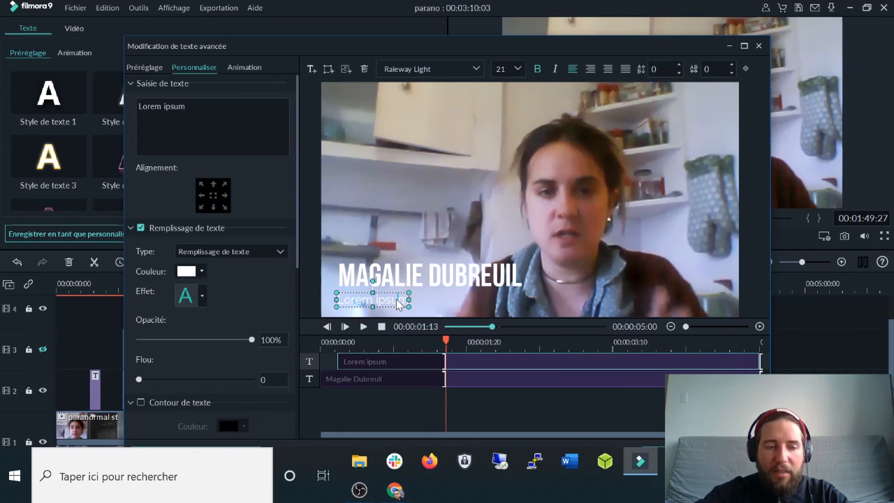
double_click(398, 302)
type("Témoin")
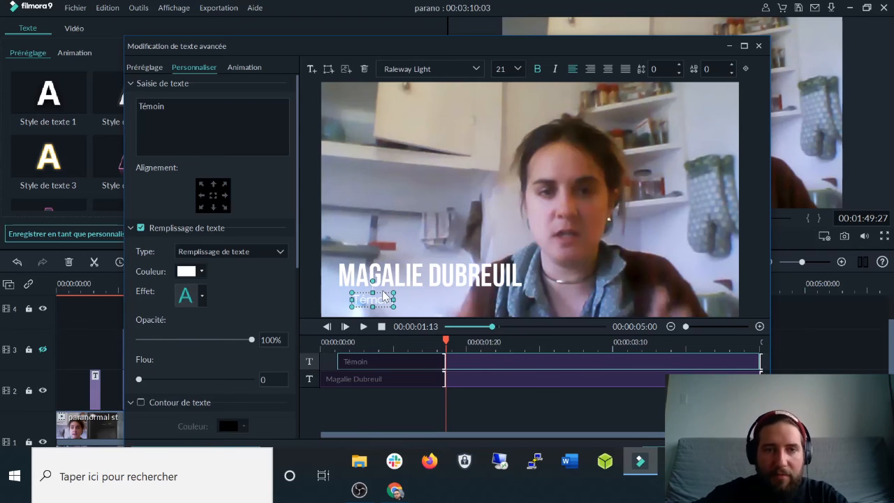
left_click_drag(383, 297, 362, 295)
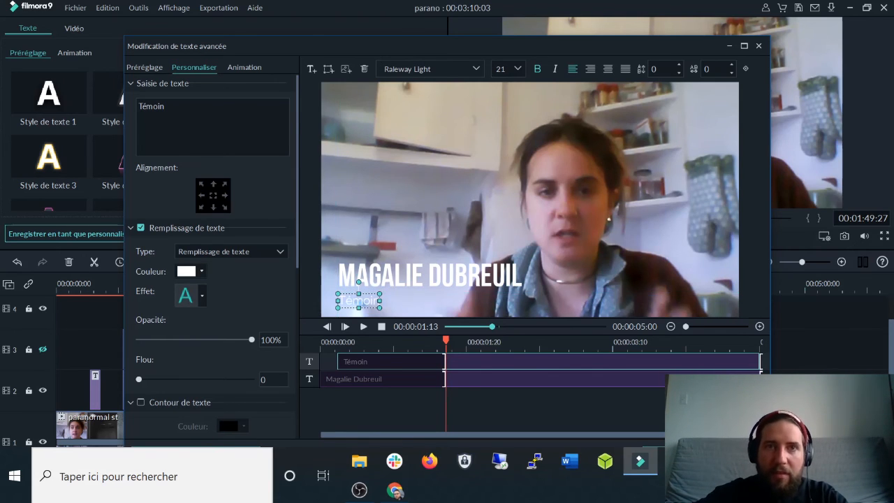
left_click(475, 69)
Set the Témoin subtitle's font to Rockwell Negreta.
scroll(460, 150, "up", 3)
scroll(459, 150, "up", 4)
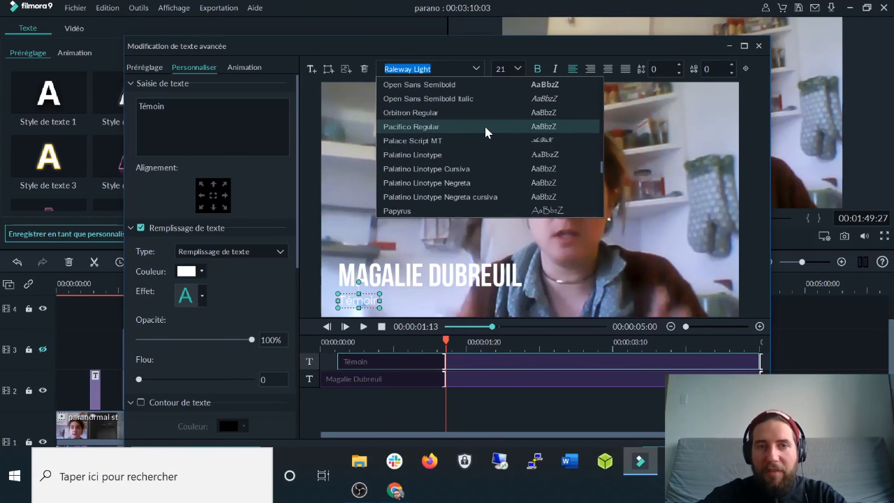
left_click(486, 129)
mouse_move(357, 300)
left_mouse_down()
mouse_move(370, 299)
mouse_move(361, 300)
left_mouse_up()
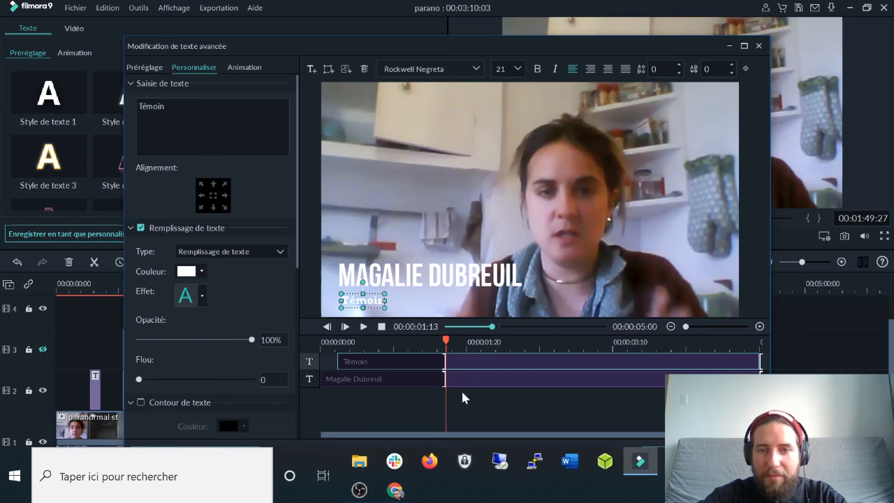
Preview the animated lower-third from its start, then close the advanced editor.
left_click(362, 327)
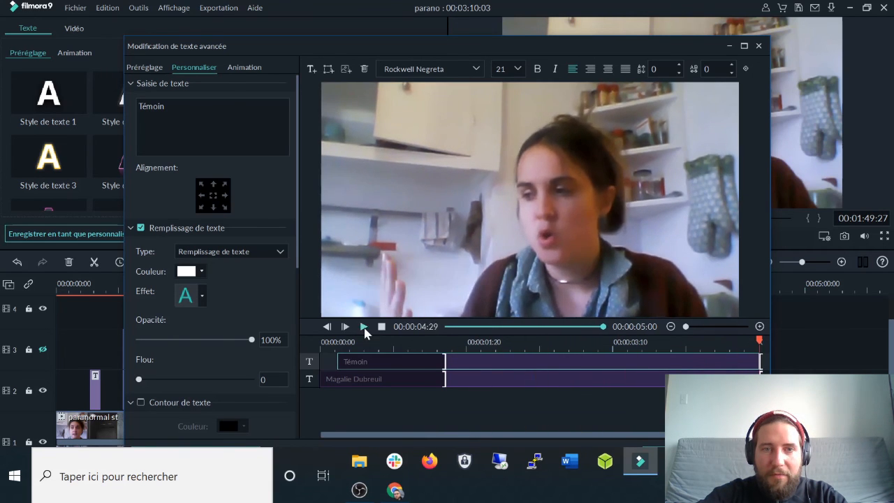
left_click(363, 327)
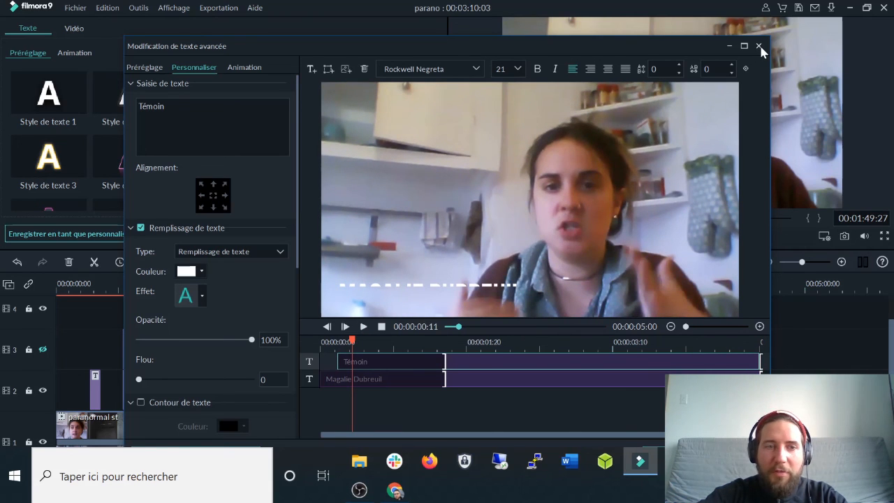
left_click(759, 46)
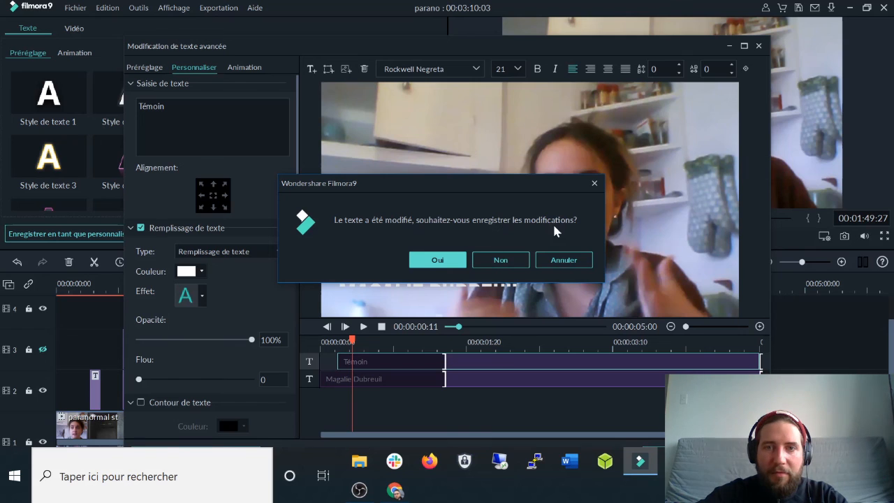
Save the lower-third edits and extend its track 2 title clip to end at 01:56:23.
left_click(451, 261)
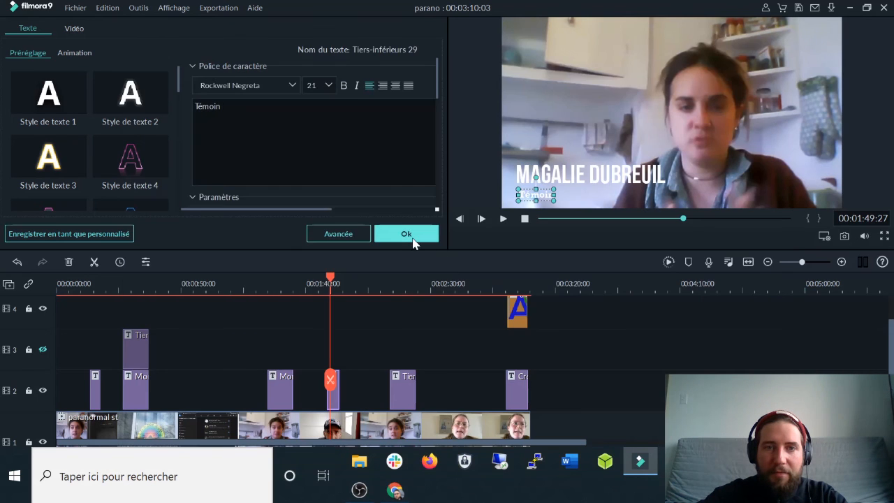
left_click(408, 234)
left_click_drag(339, 389, 349, 390)
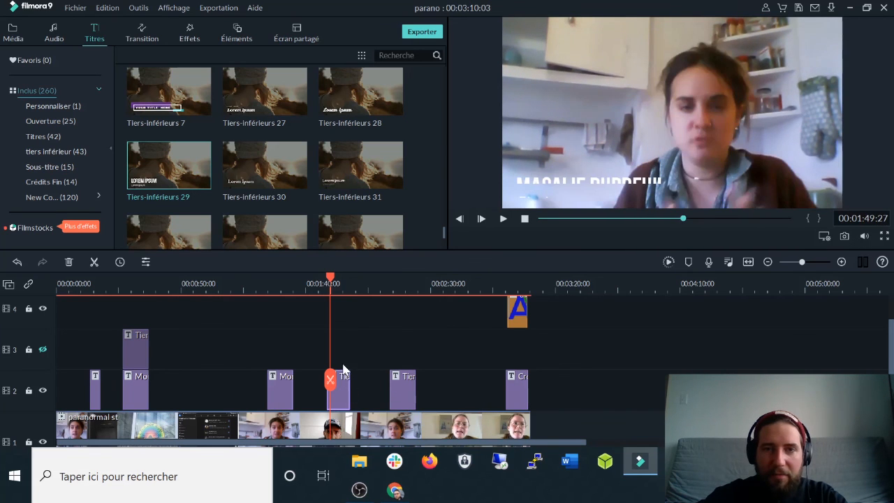
left_click(338, 280)
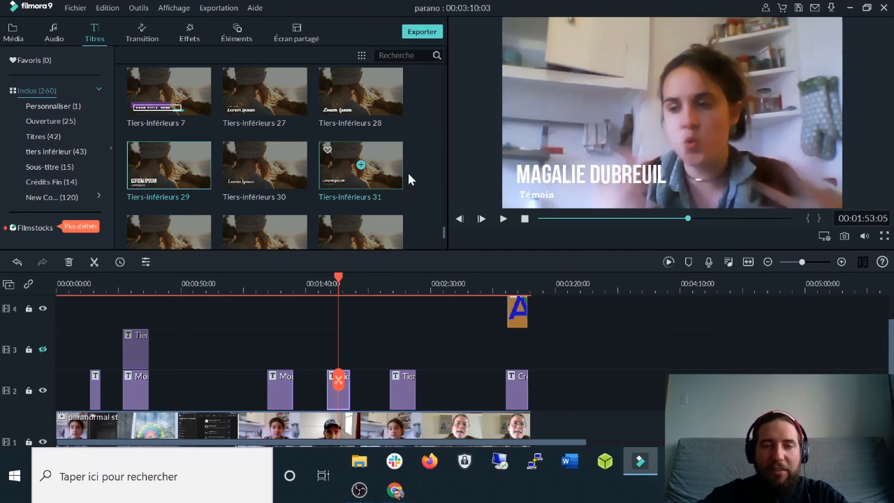